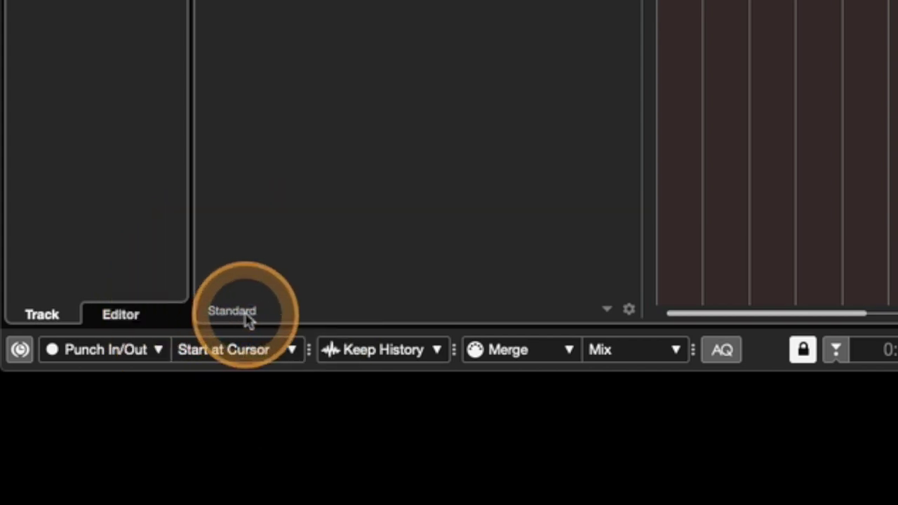
Try the Simple, Recording and Mixing presets for the track list's controls, ending with Mixing
click(247, 319)
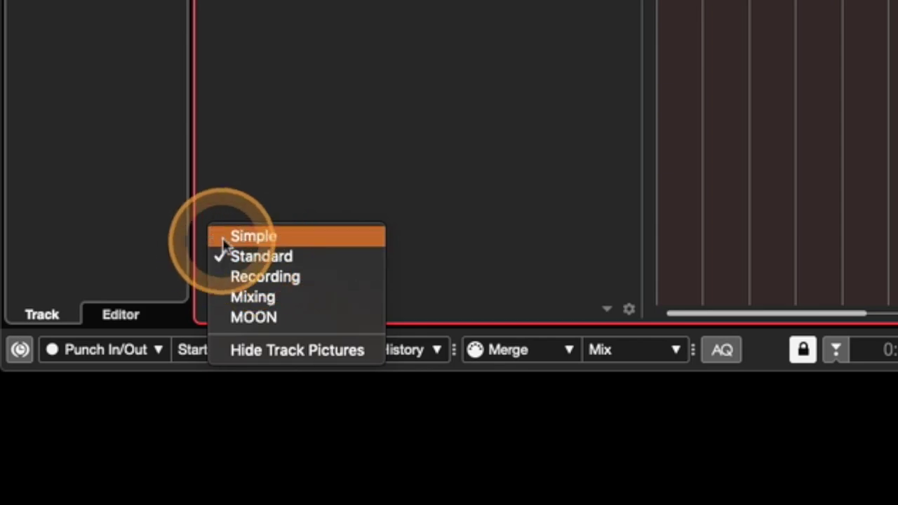
click(257, 238)
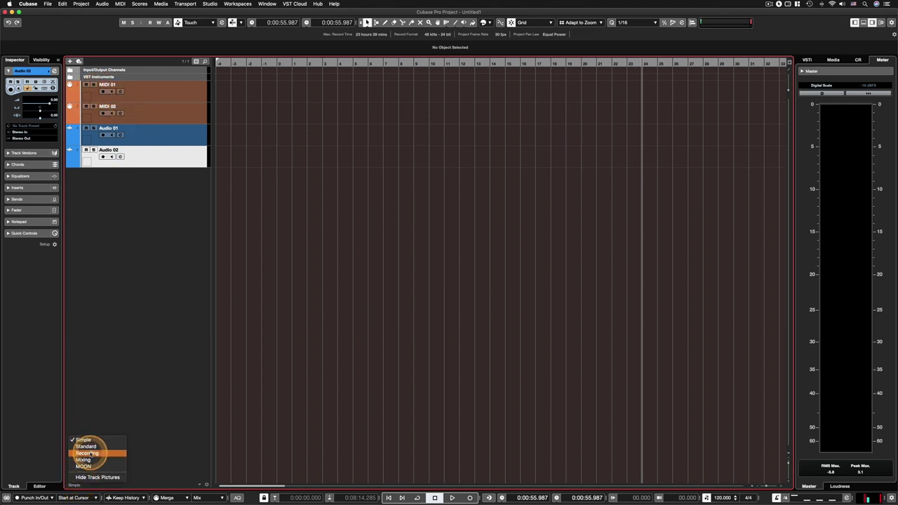
click(87, 454)
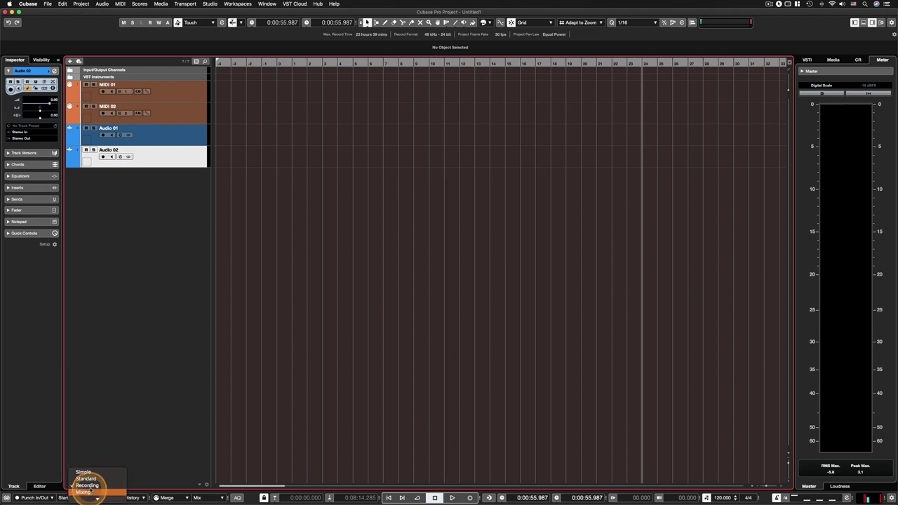
click(87, 492)
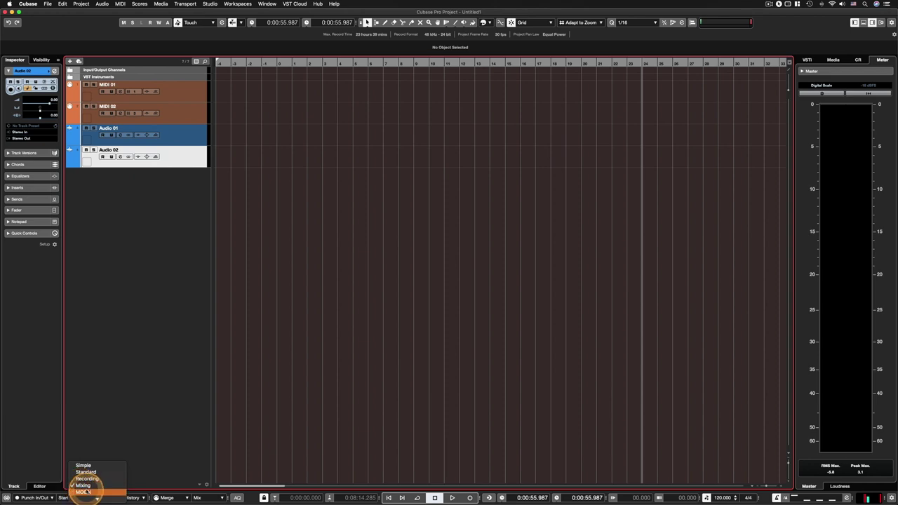
click(128, 350)
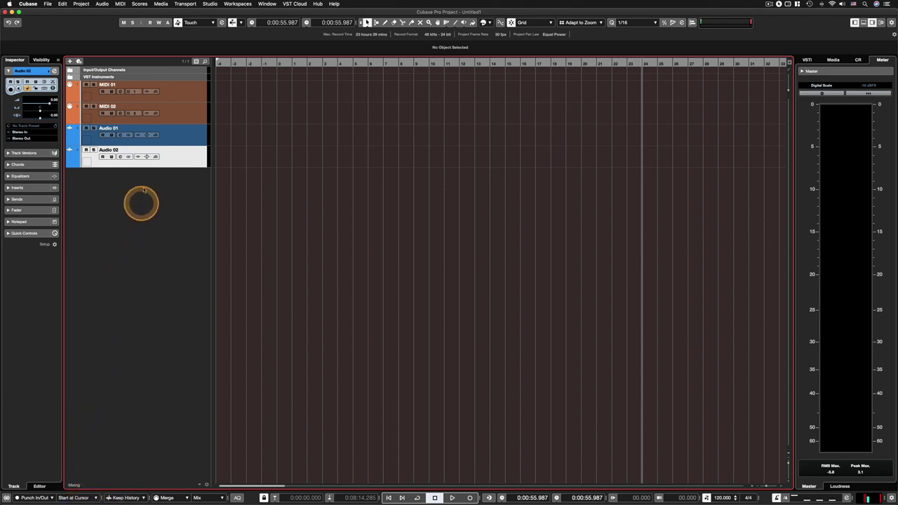
Record-enable the Audio 01 track and switch the track controls preset to Recording
click(176, 136)
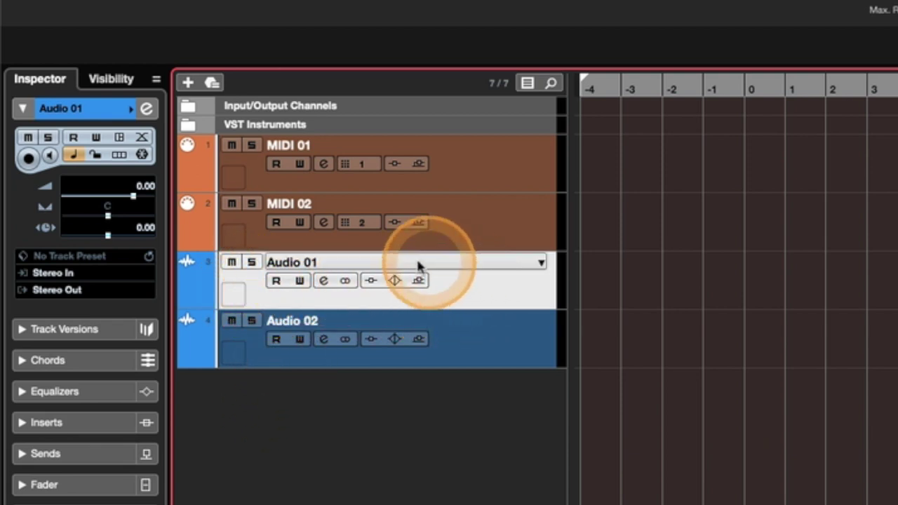
click(30, 160)
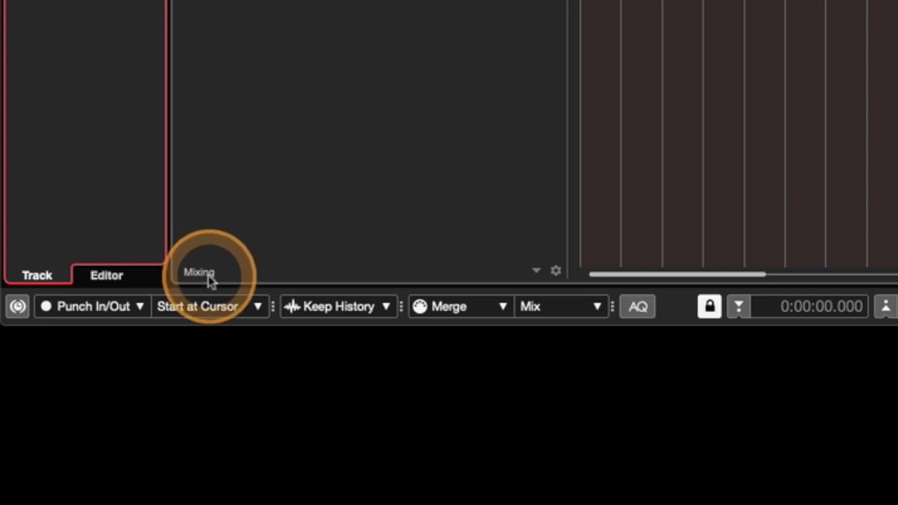
click(209, 280)
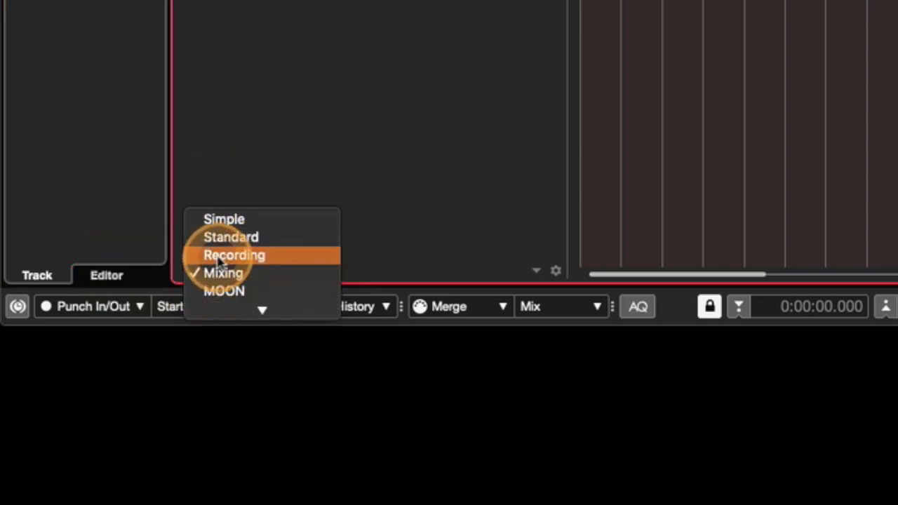
click(224, 257)
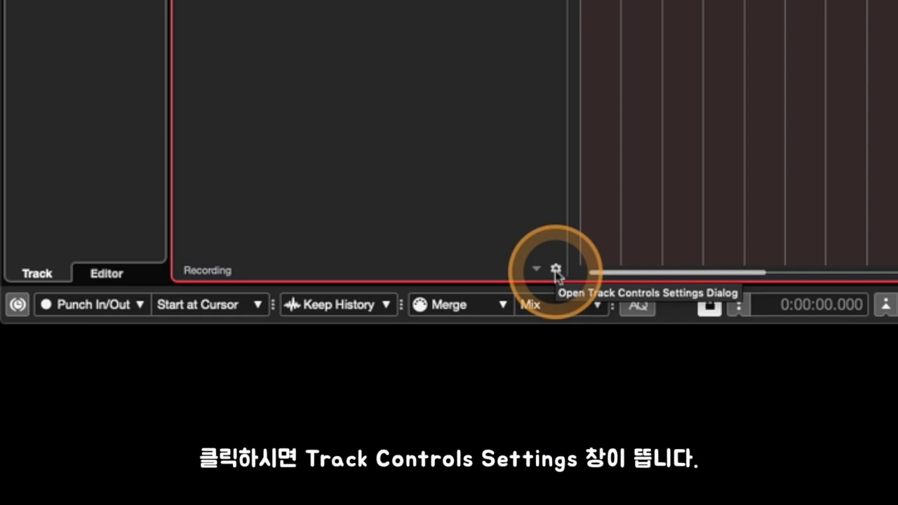
Open the Track Controls Settings and examine the hidden and visible controls of each track type, returning to Audio
click(555, 269)
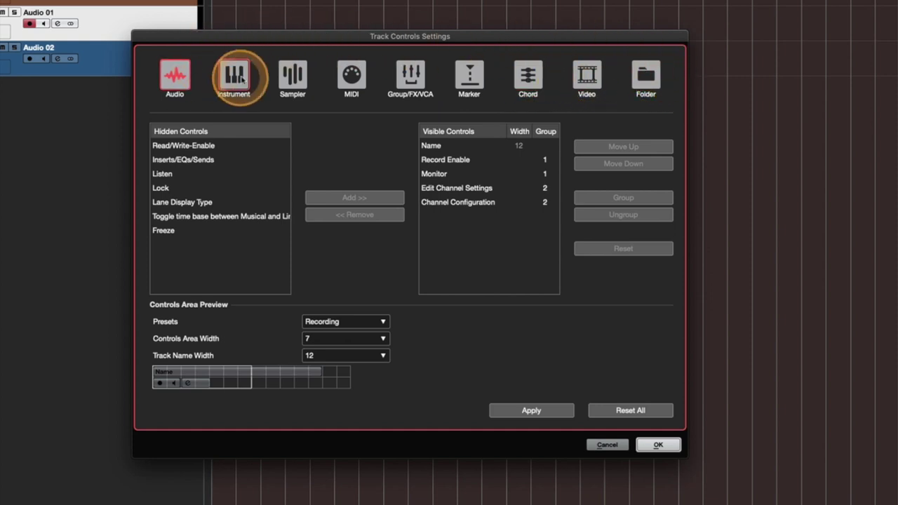
click(240, 77)
click(293, 76)
click(351, 75)
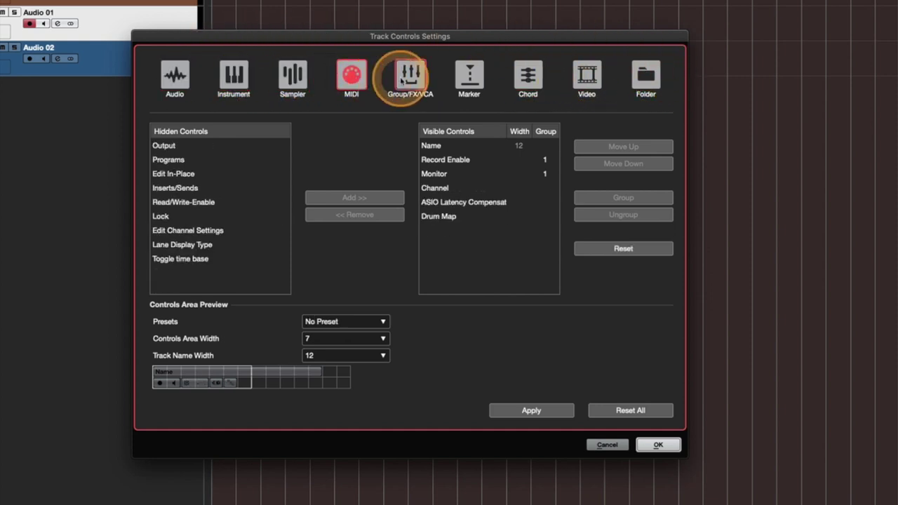
click(410, 75)
click(468, 76)
click(527, 76)
click(587, 75)
click(646, 76)
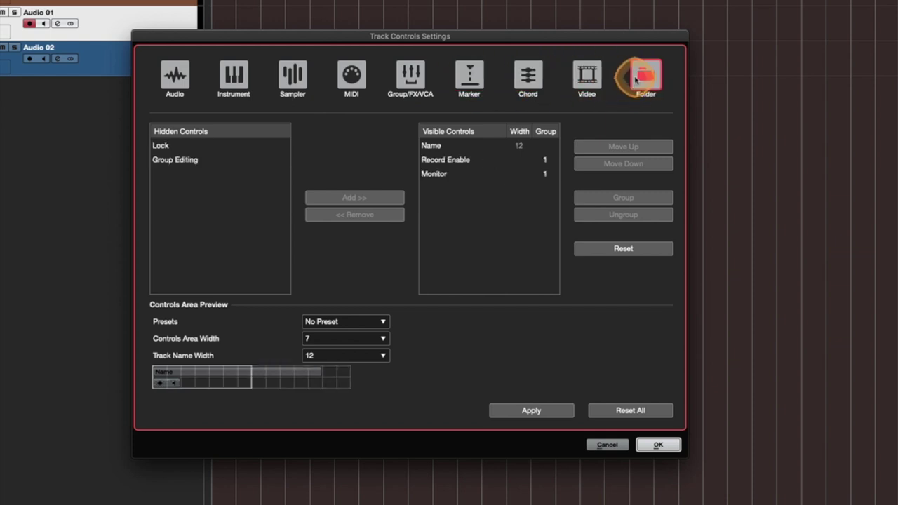
click(539, 80)
click(351, 75)
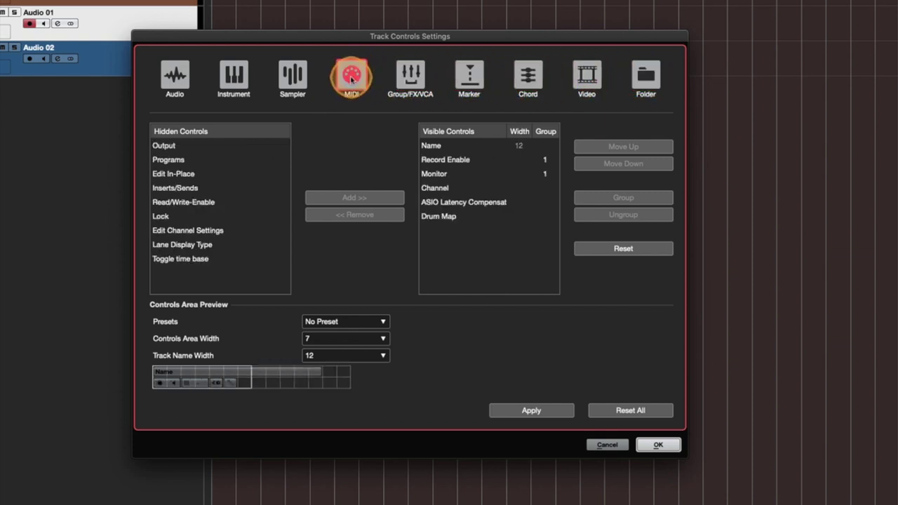
click(292, 75)
click(234, 75)
click(172, 76)
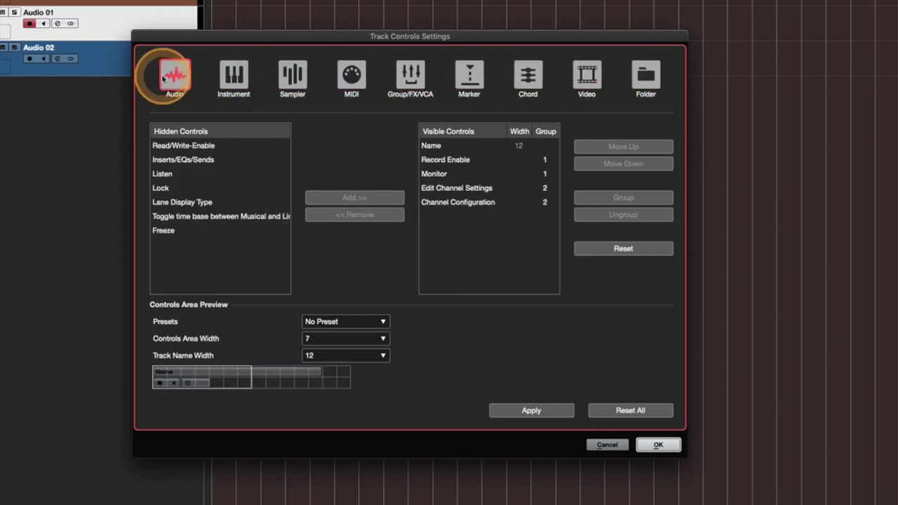
Select Inserts/EQs/Sends among the hidden audio controls, and Record Enable and Monitor among the visible ones
click(162, 161)
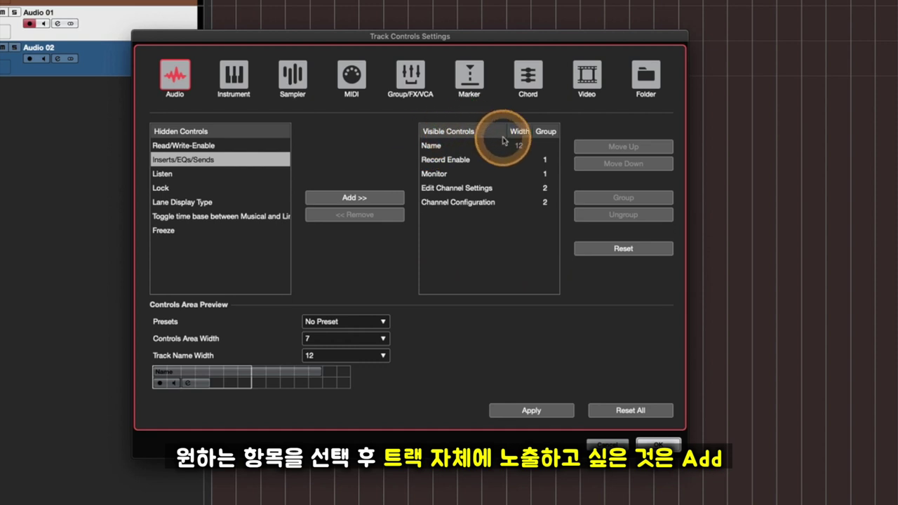
drag(465, 188, 480, 207)
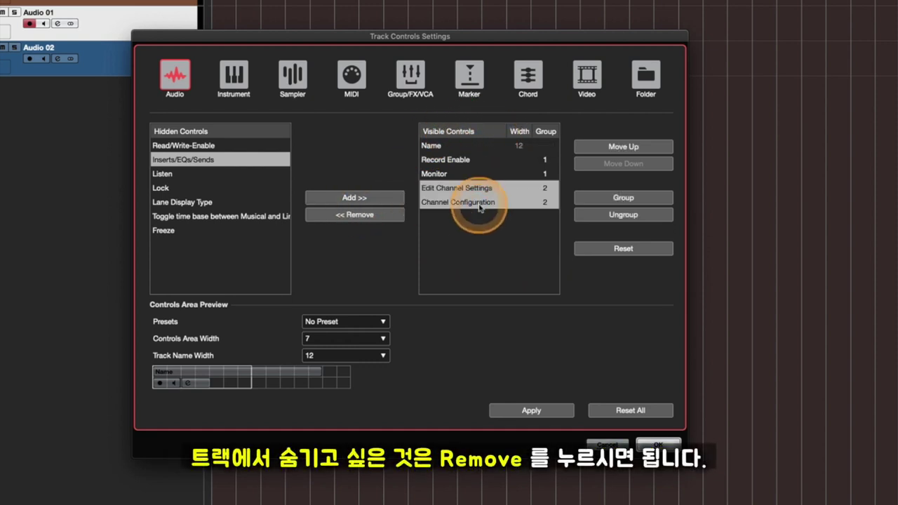
drag(446, 160, 463, 174)
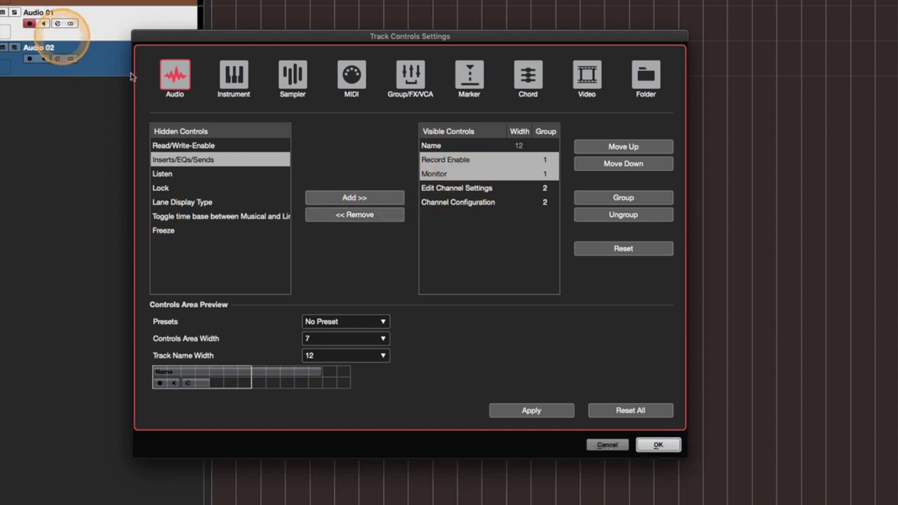
click(354, 217)
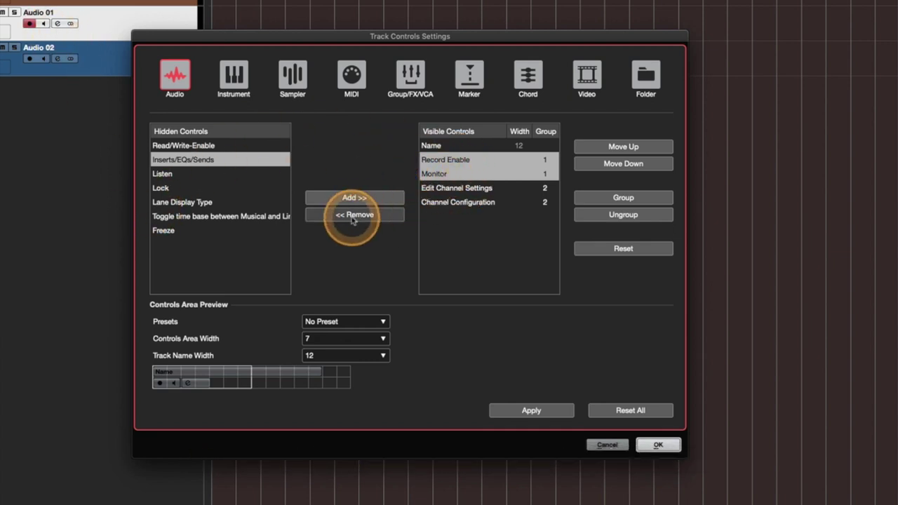
click(236, 195)
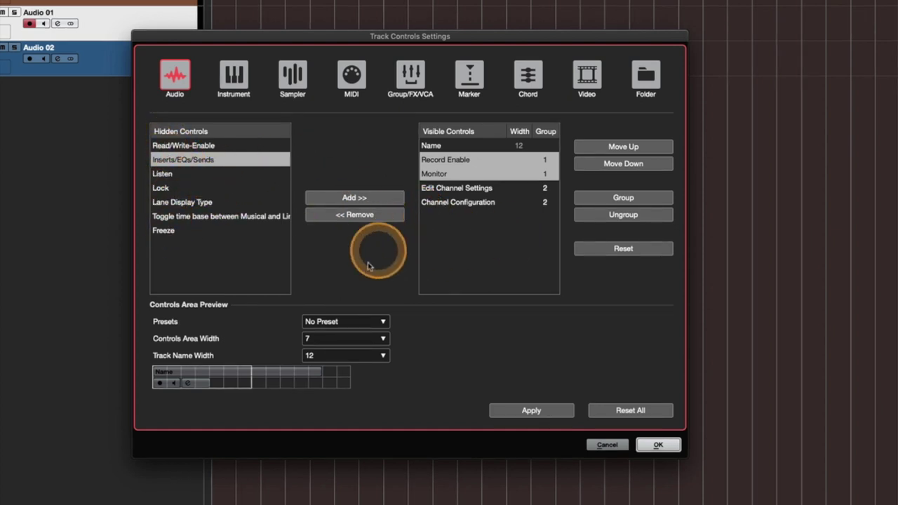
Load the Mixing preset for audio tracks, make Record Enable a visible control and confirm the settings
click(337, 321)
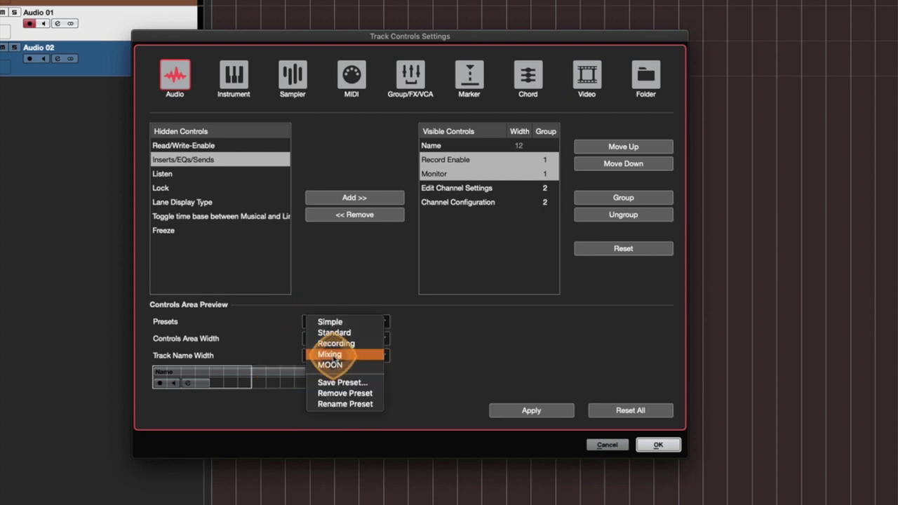
click(331, 355)
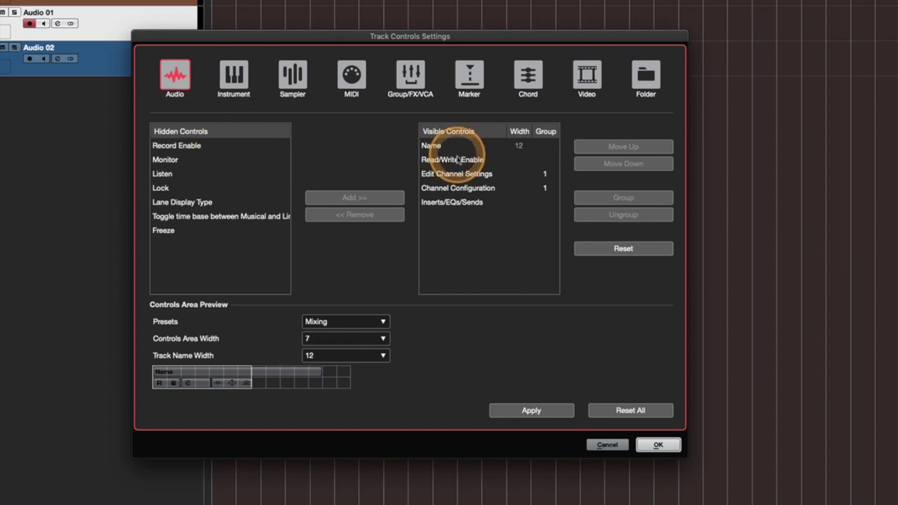
click(177, 146)
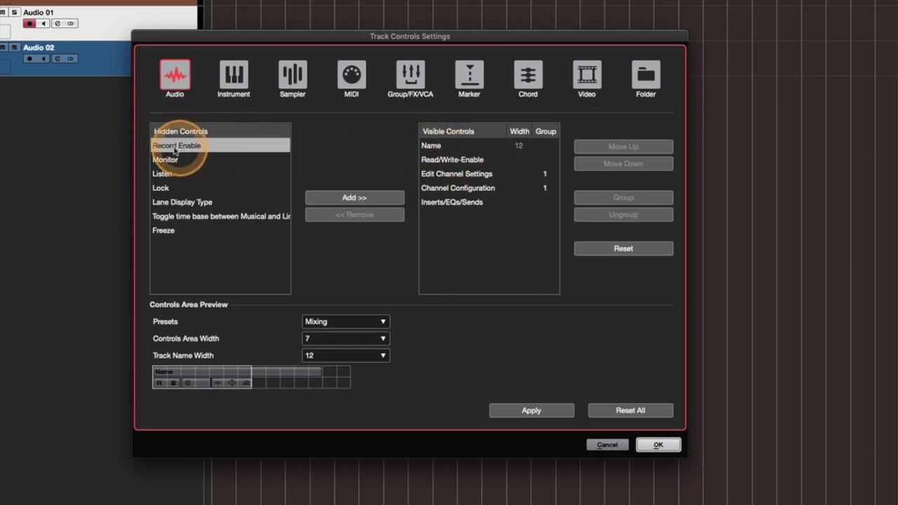
click(350, 198)
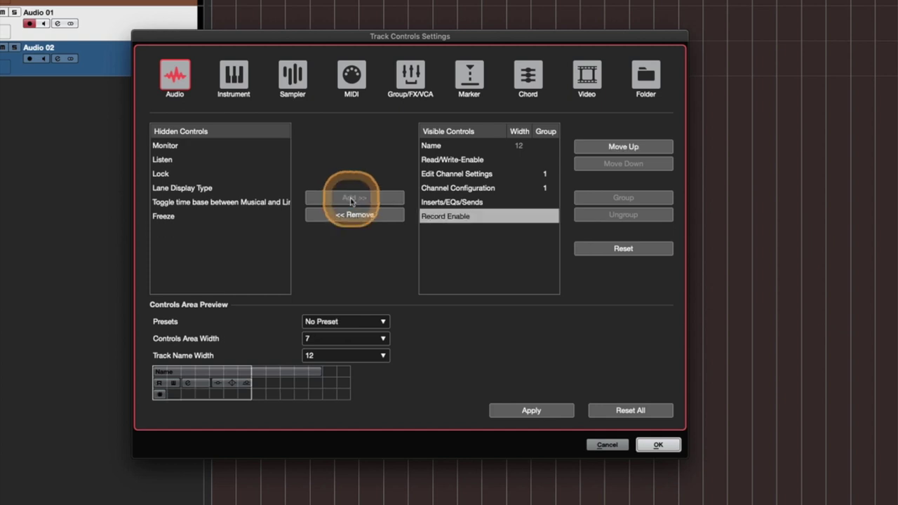
click(656, 445)
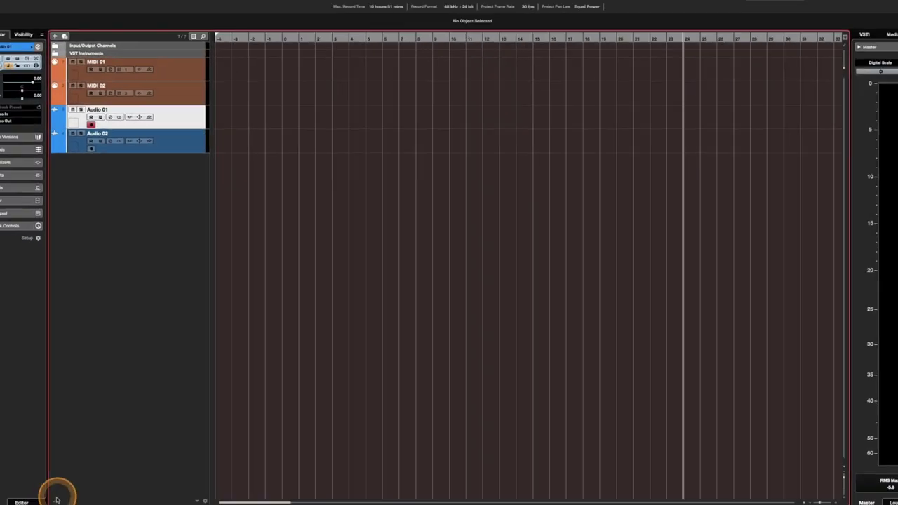
Reapply the Mixing preset to the track list and add Record Enable to the audio tracks' visible controls again
click(71, 485)
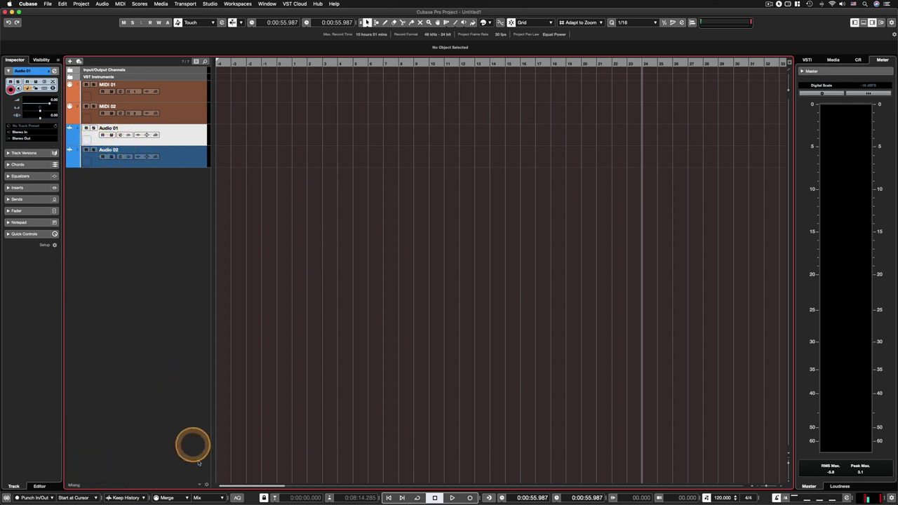
click(207, 484)
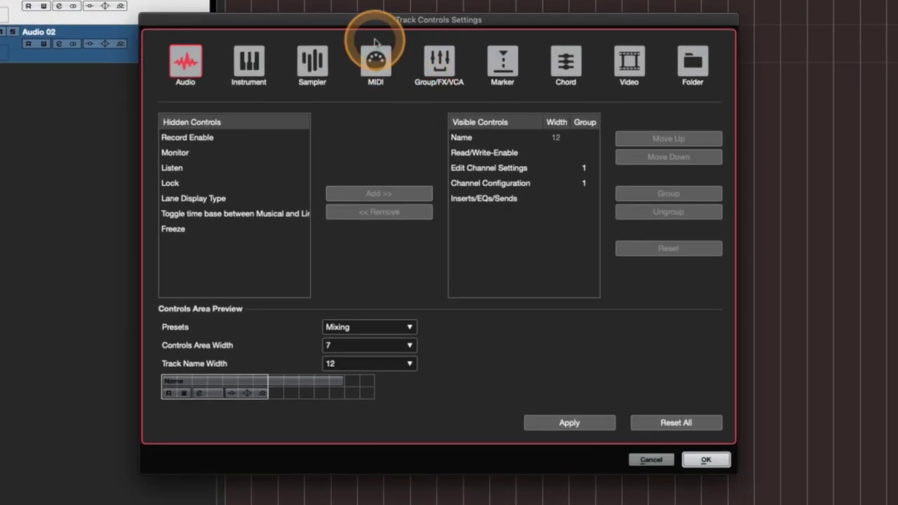
click(349, 318)
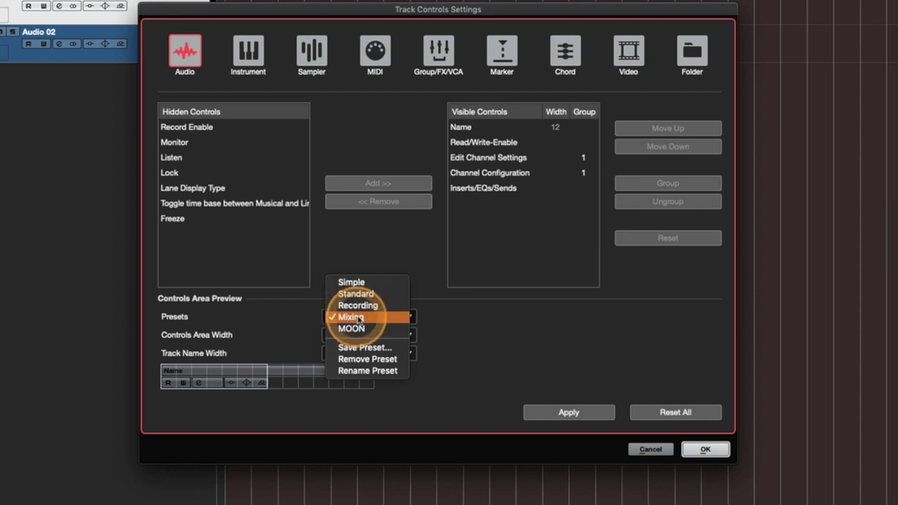
click(583, 325)
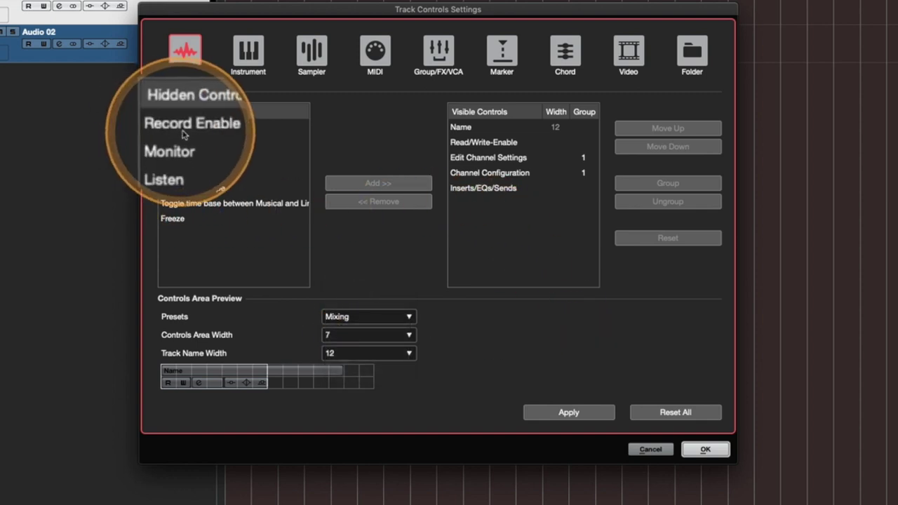
click(185, 128)
click(360, 184)
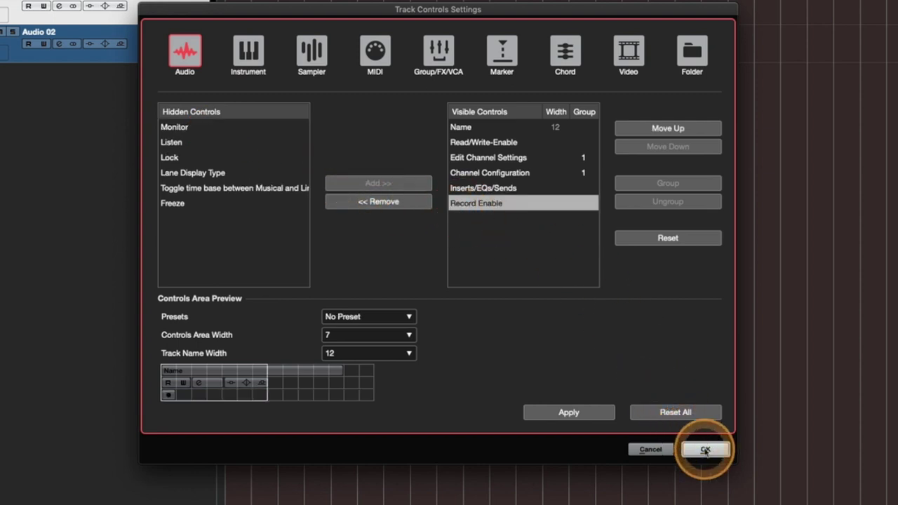
click(705, 450)
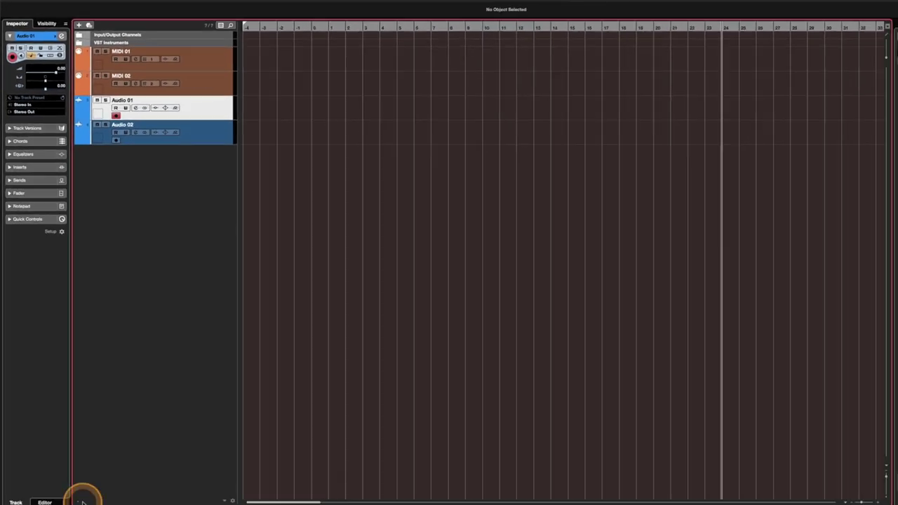
Switch the track list's controls preset to Standard and back to Mixing
click(75, 485)
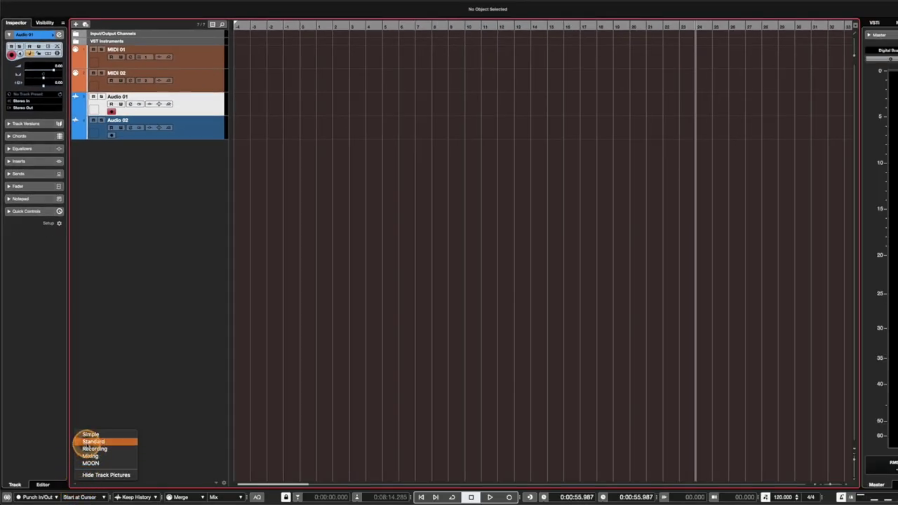
click(90, 441)
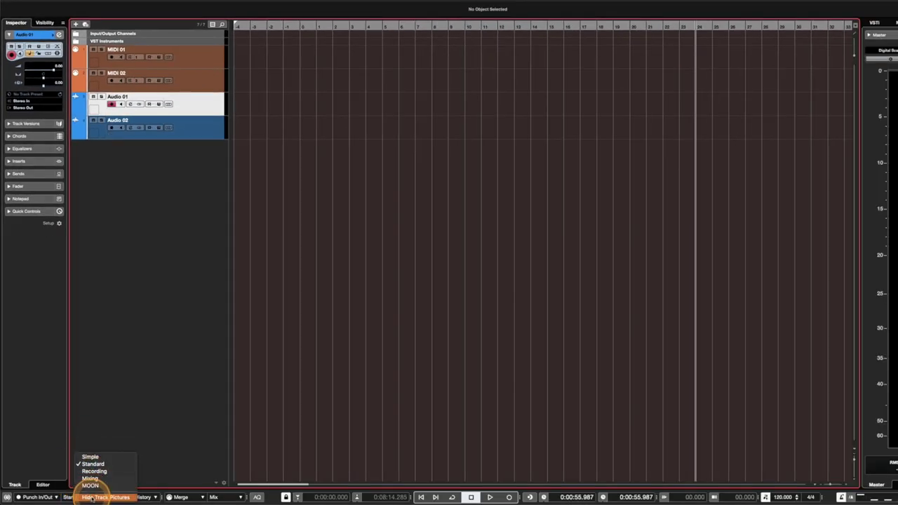
click(92, 478)
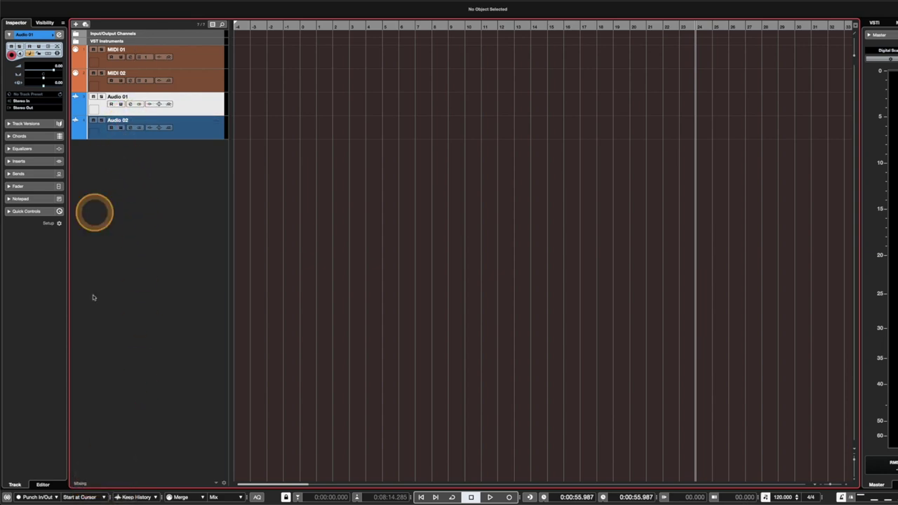
Open the track controls settings and examine the hidden and visible controls of each track type, from Audio to Folder
click(223, 483)
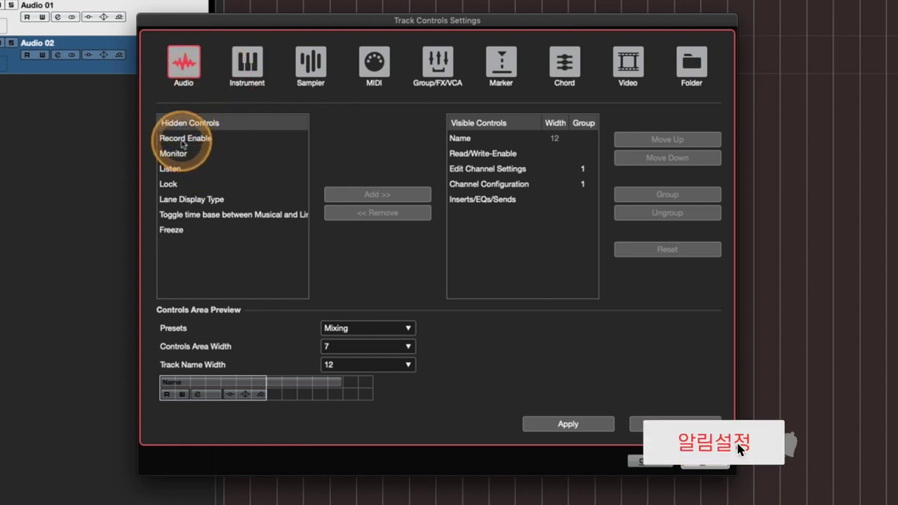
click(240, 68)
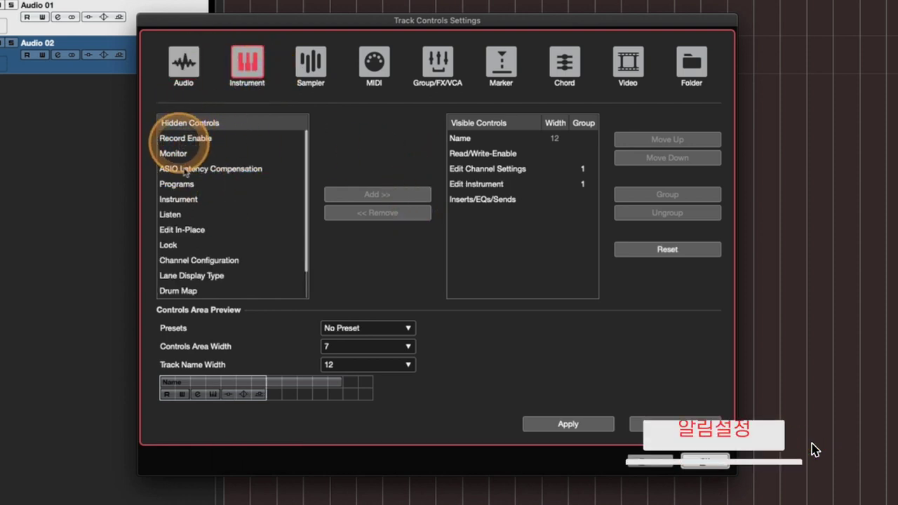
click(309, 77)
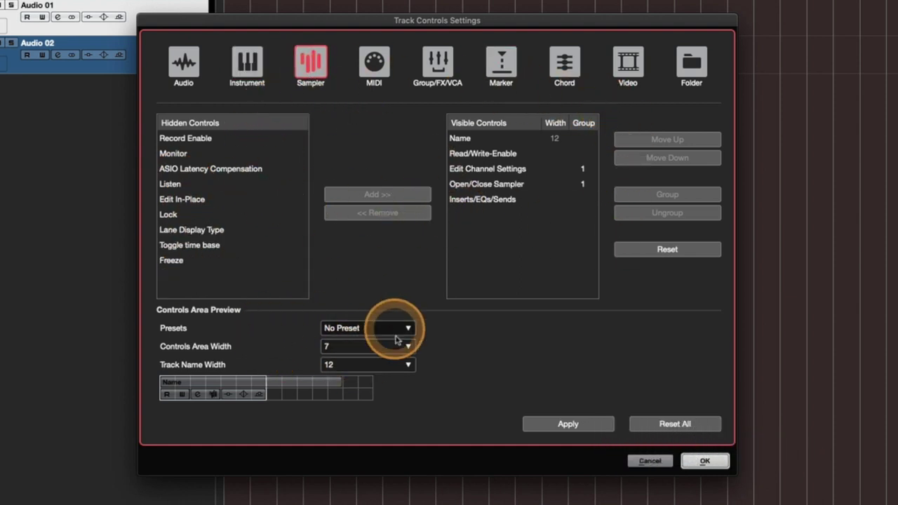
click(191, 66)
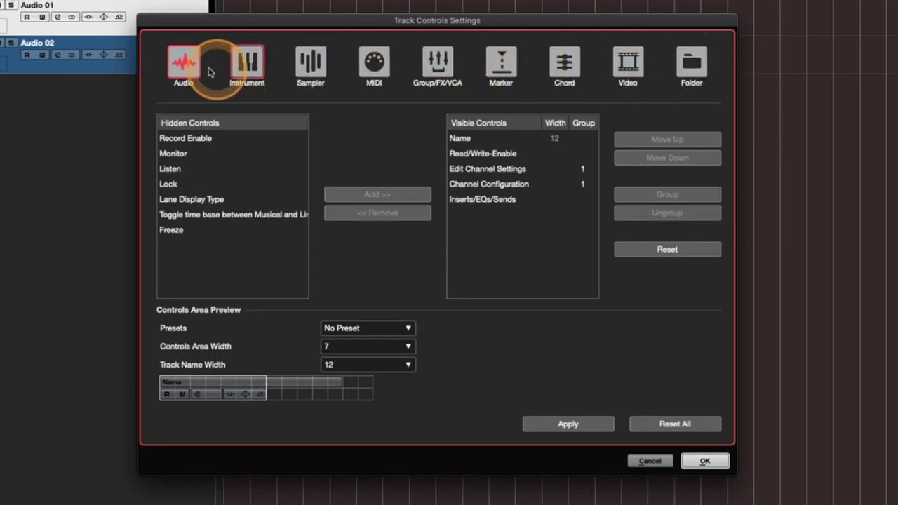
click(247, 66)
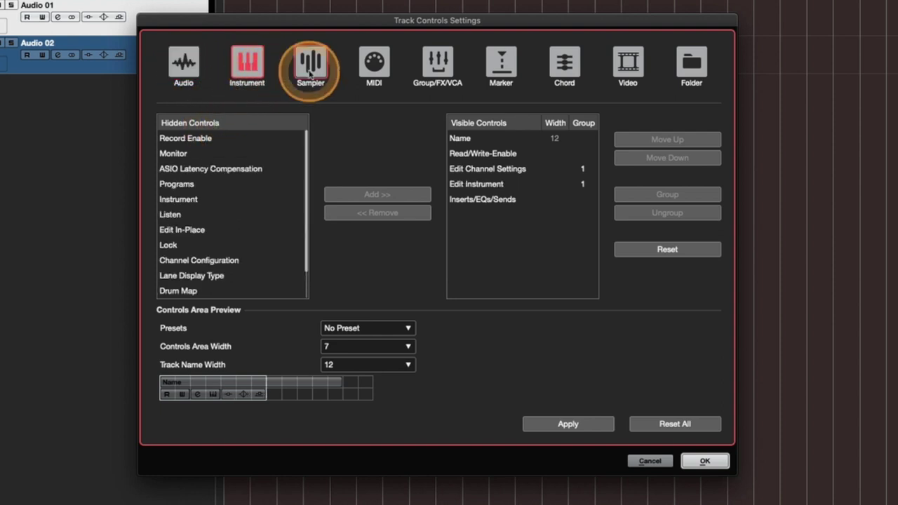
click(311, 67)
click(437, 67)
click(501, 63)
click(564, 64)
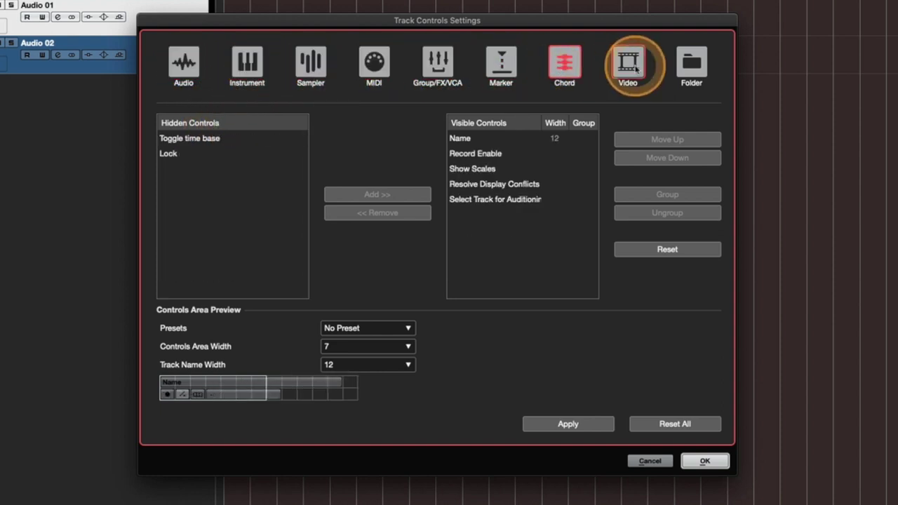
click(628, 63)
click(692, 63)
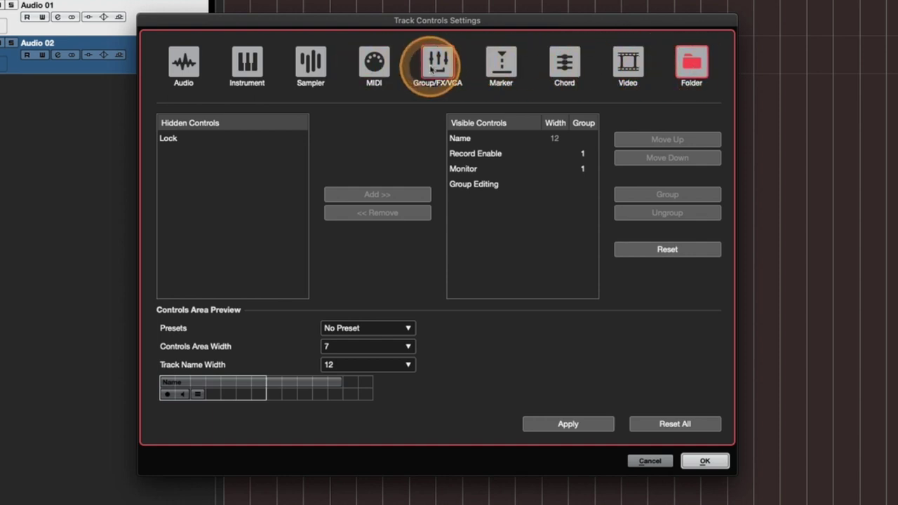
click(186, 69)
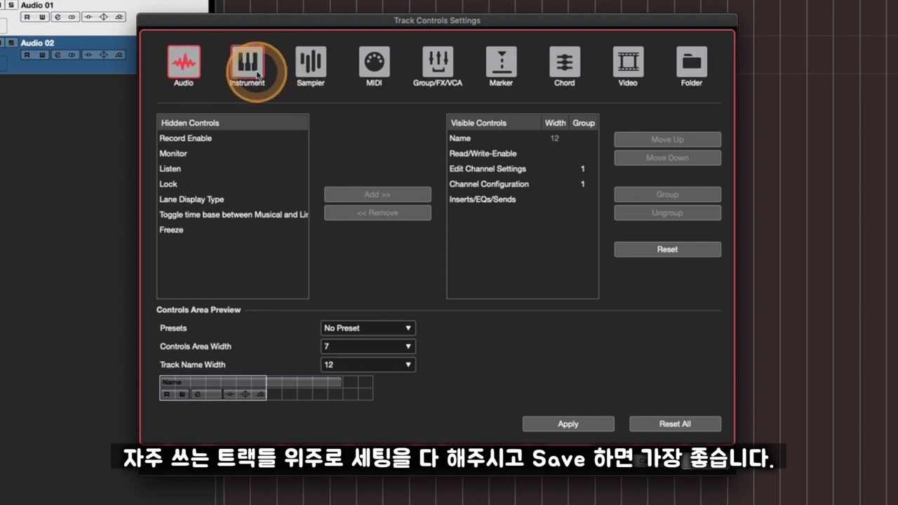
click(383, 68)
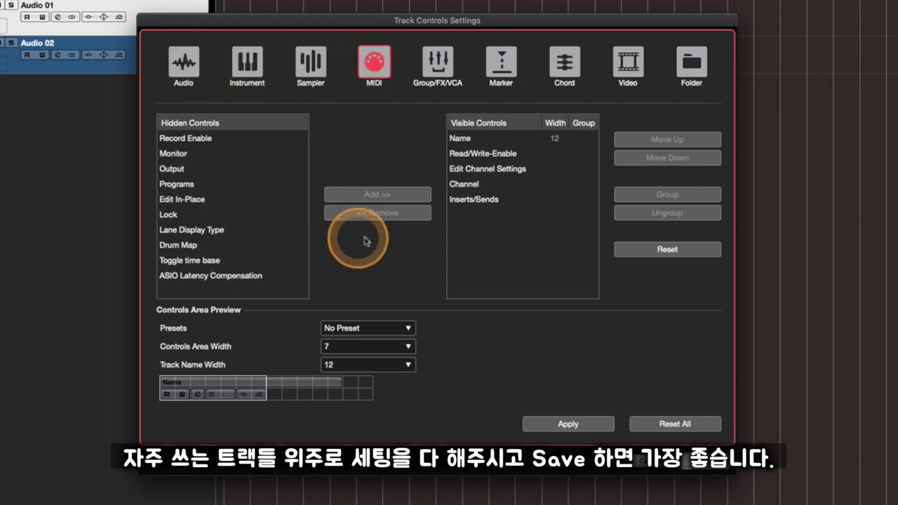
Add Record Enable and Lane Display Type to the visible controls of audio tracks
click(184, 63)
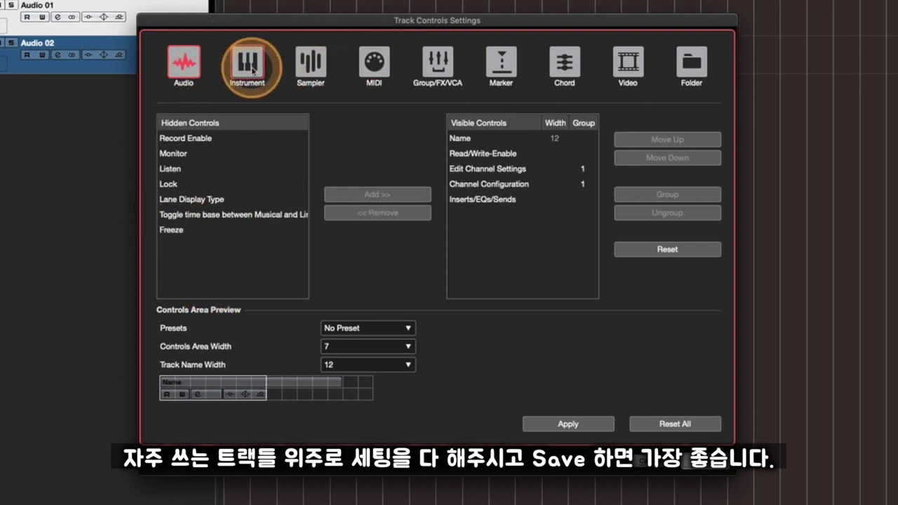
click(179, 139)
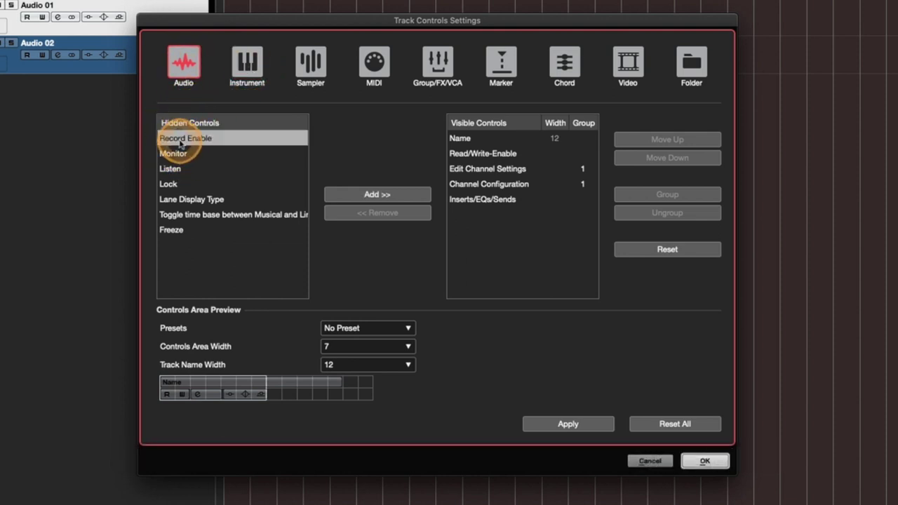
click(372, 195)
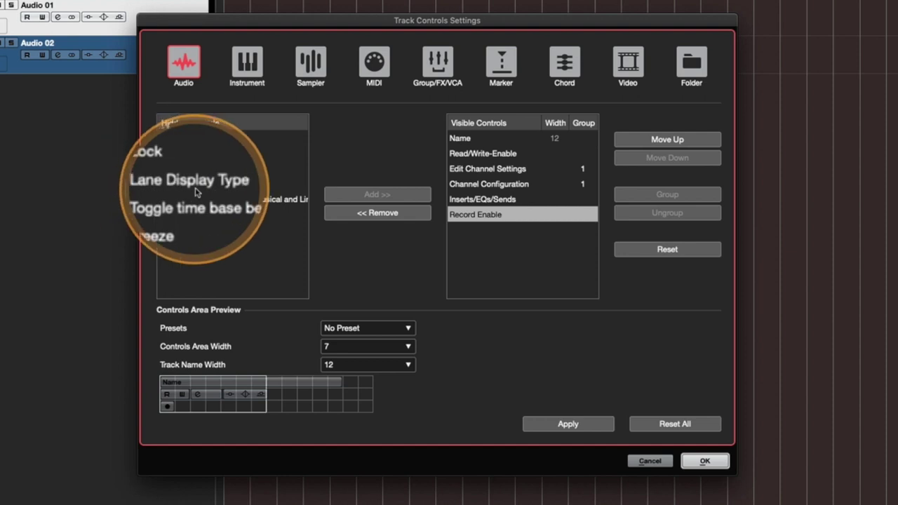
click(193, 186)
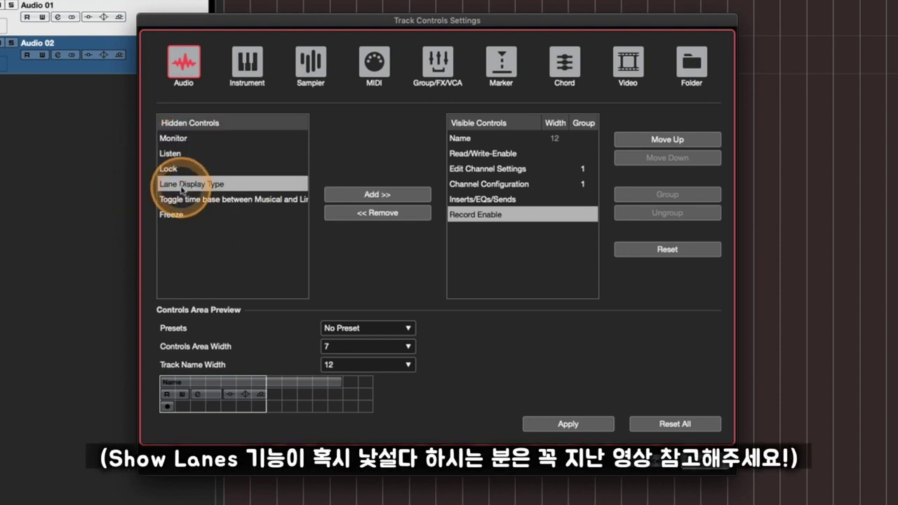
click(363, 193)
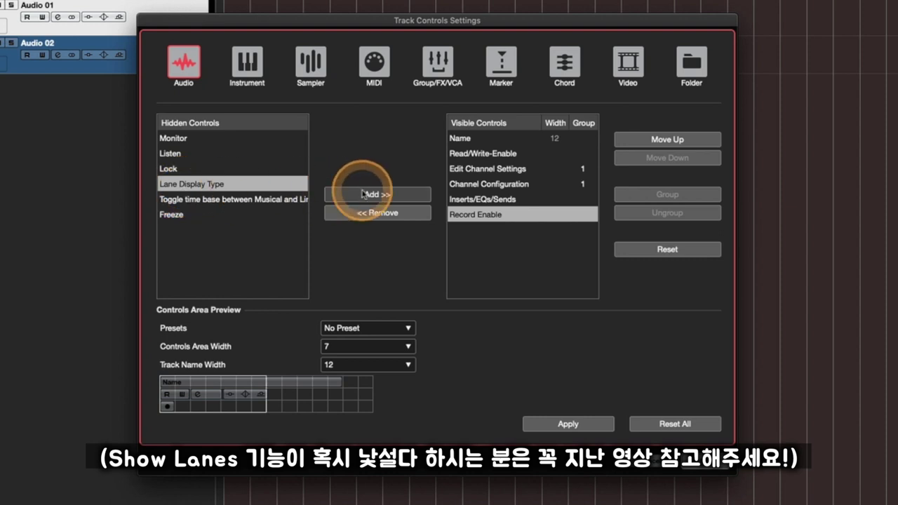
click(469, 232)
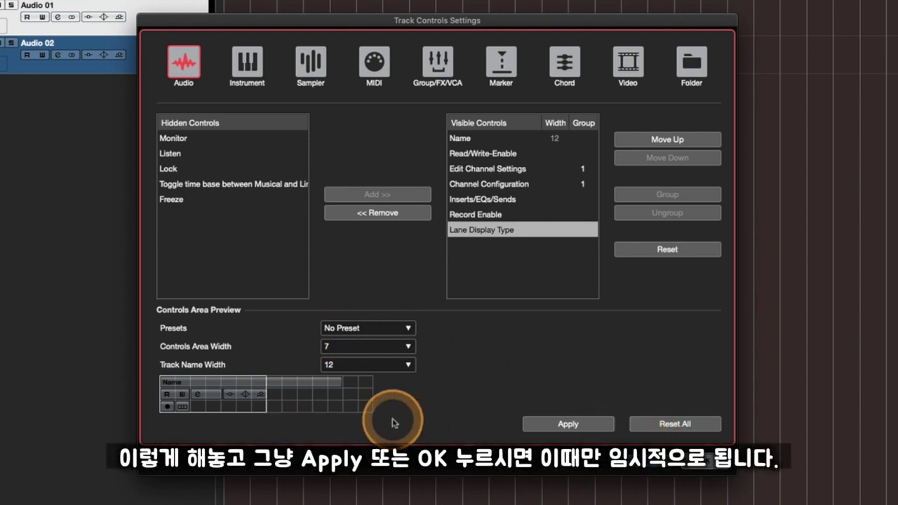
click(347, 331)
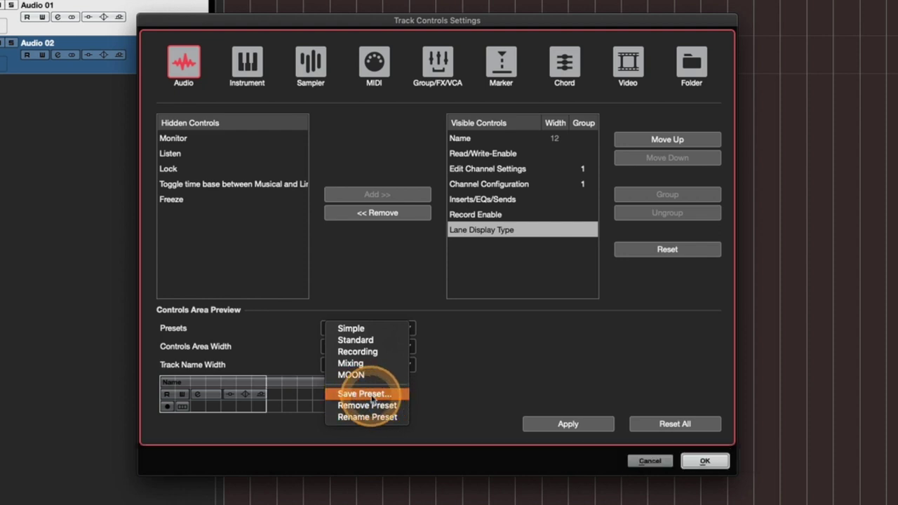
click(489, 384)
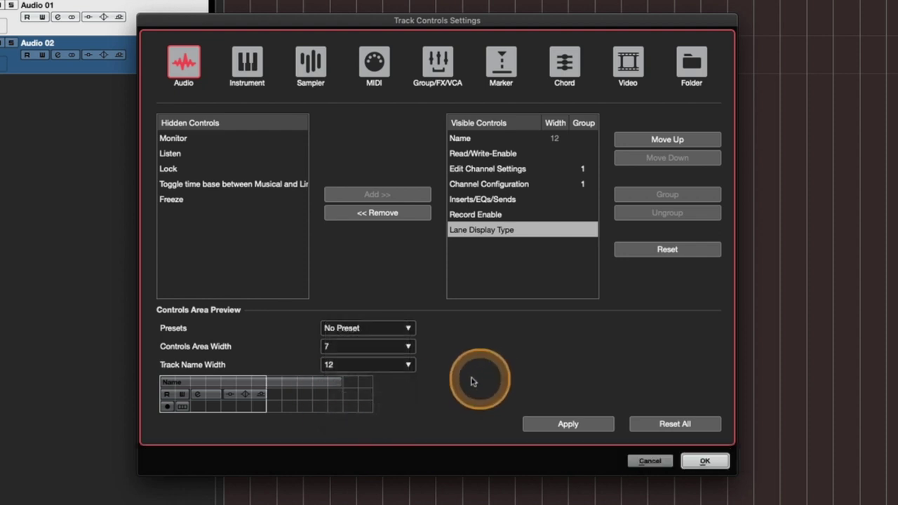
click(353, 353)
click(181, 354)
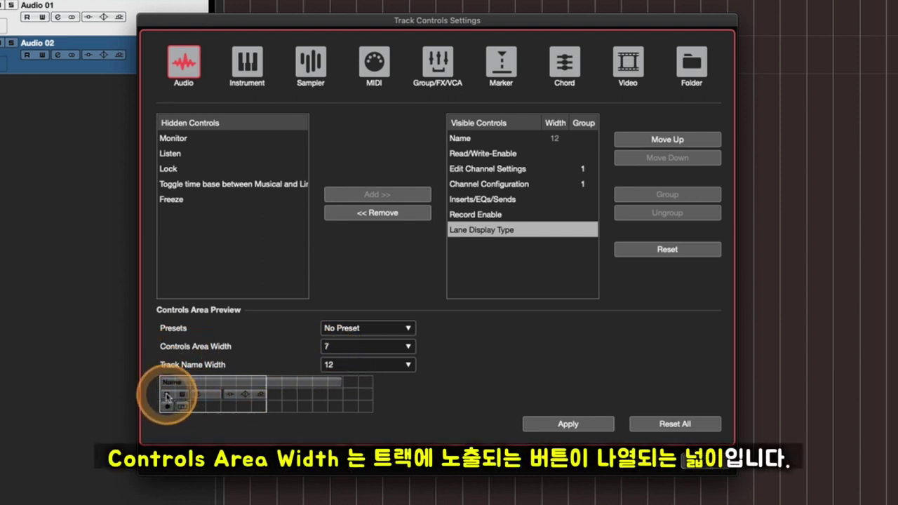
Set the audio Controls Area Width to 10, the Track Name Width to 14, and widen the controls area to 14
click(336, 347)
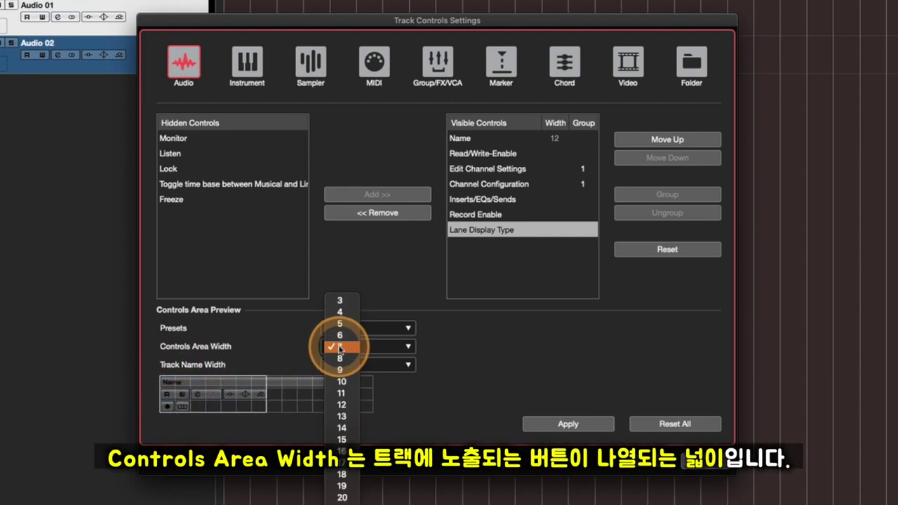
click(342, 383)
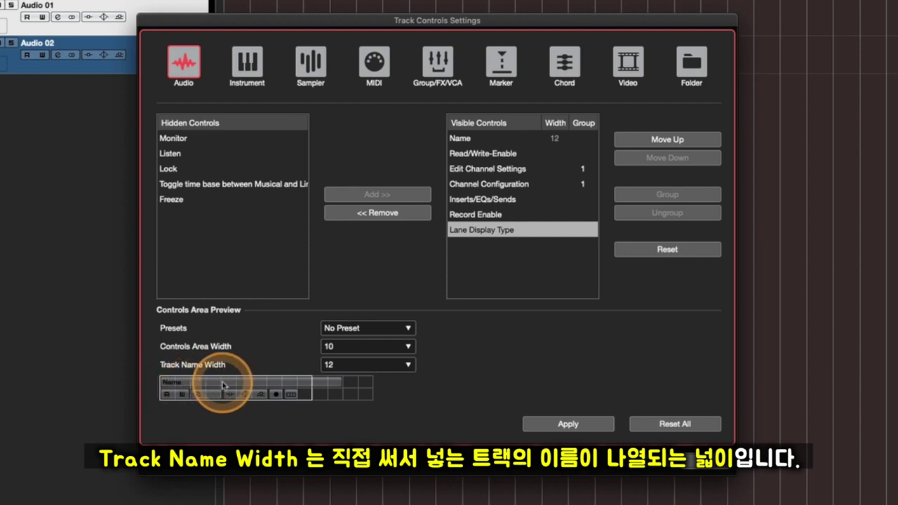
click(365, 367)
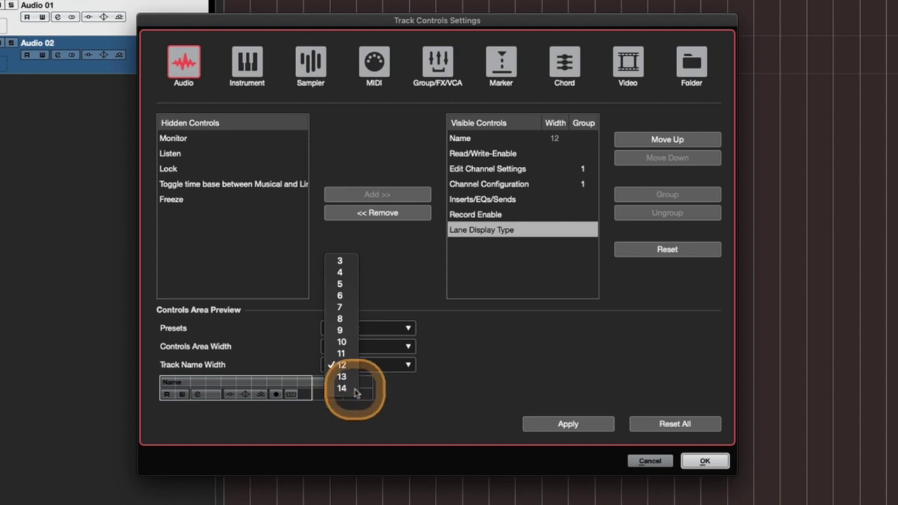
click(355, 390)
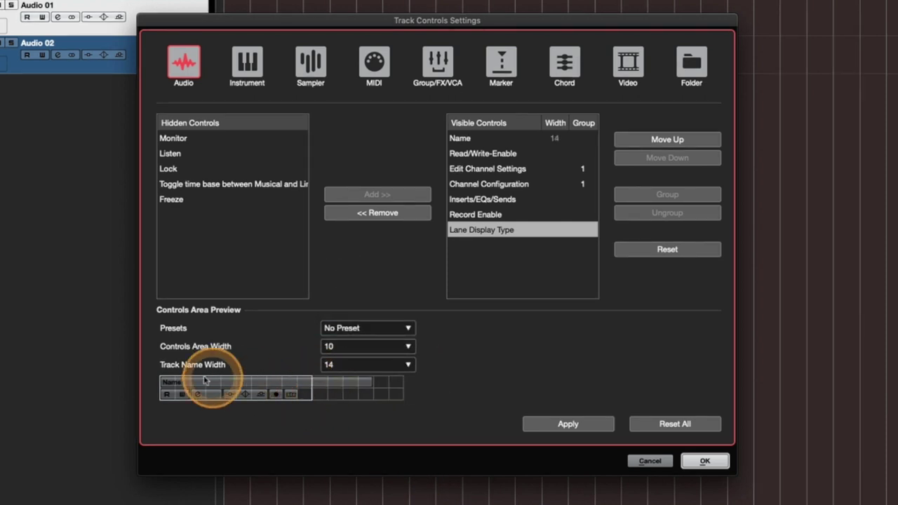
click(351, 347)
click(341, 393)
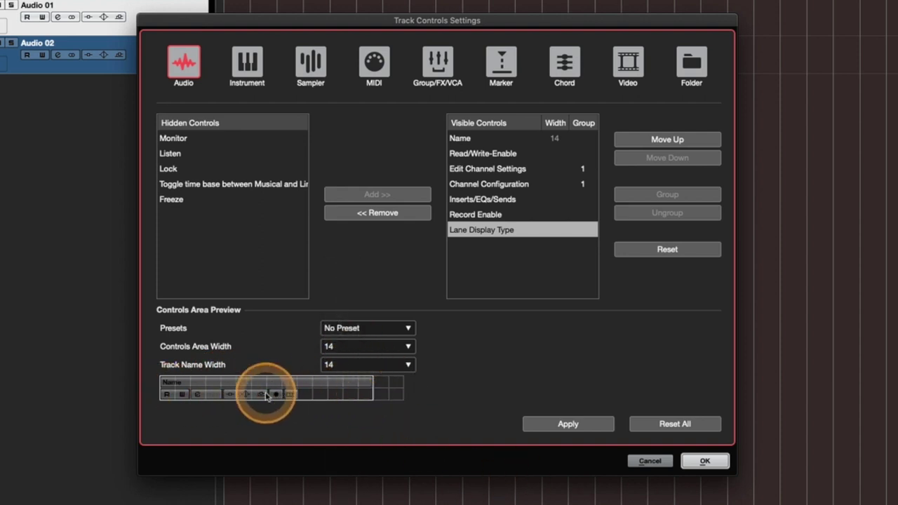
Add Lock and Monitor to the visible controls of audio tracks
click(167, 167)
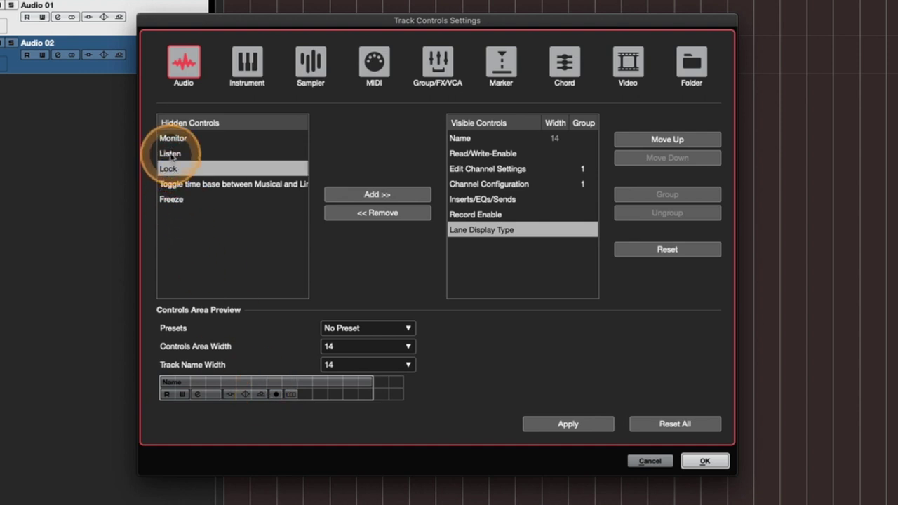
click(356, 194)
click(167, 139)
click(365, 194)
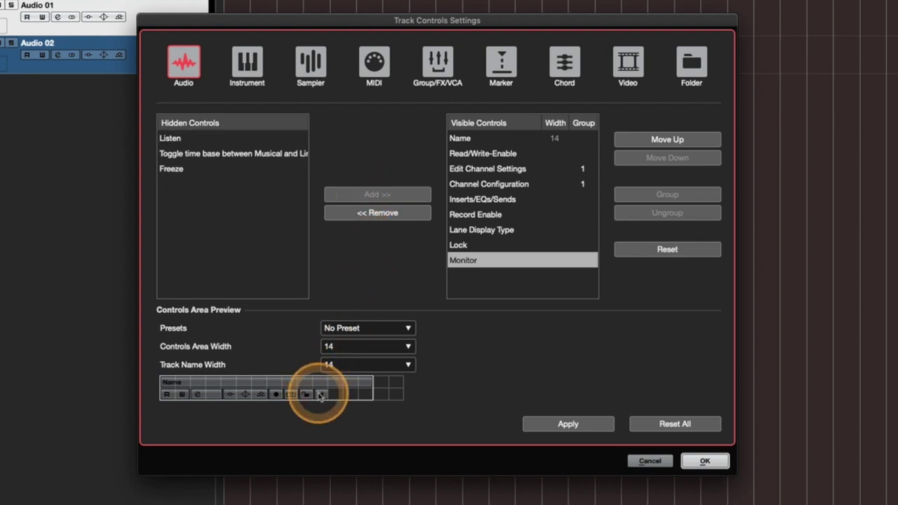
Save the customized track controls as a preset named TEST and confirm the settings
click(343, 328)
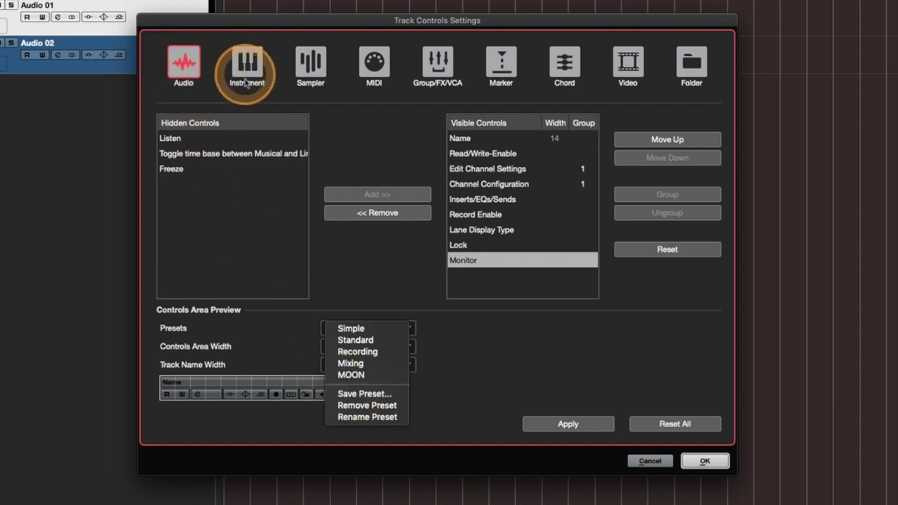
click(363, 397)
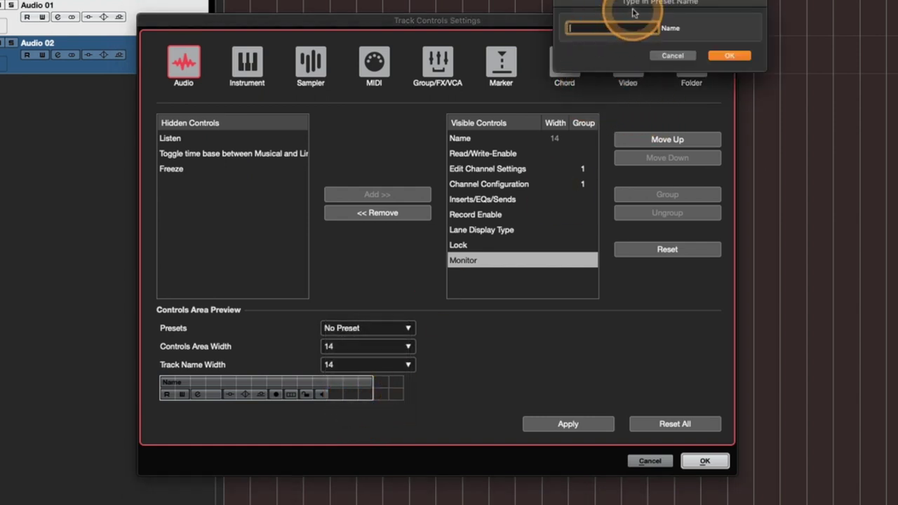
drag(633, 4, 384, 169)
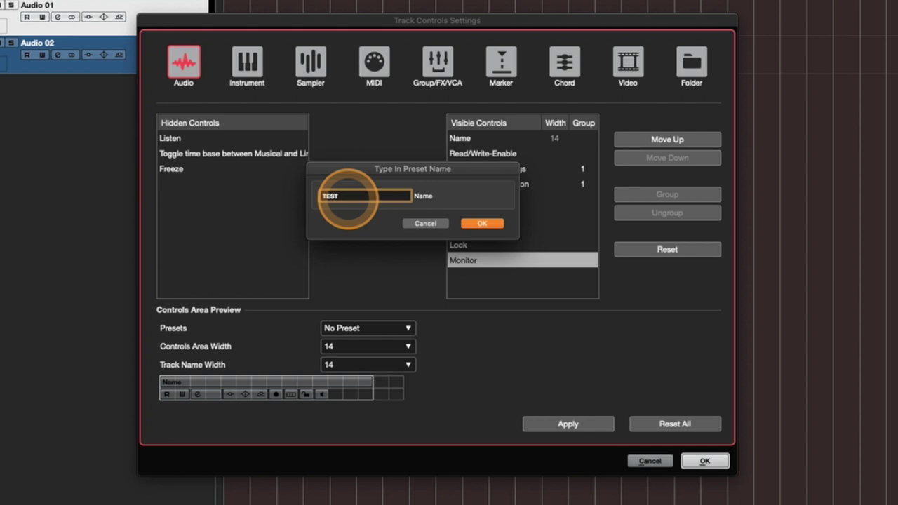
click(482, 223)
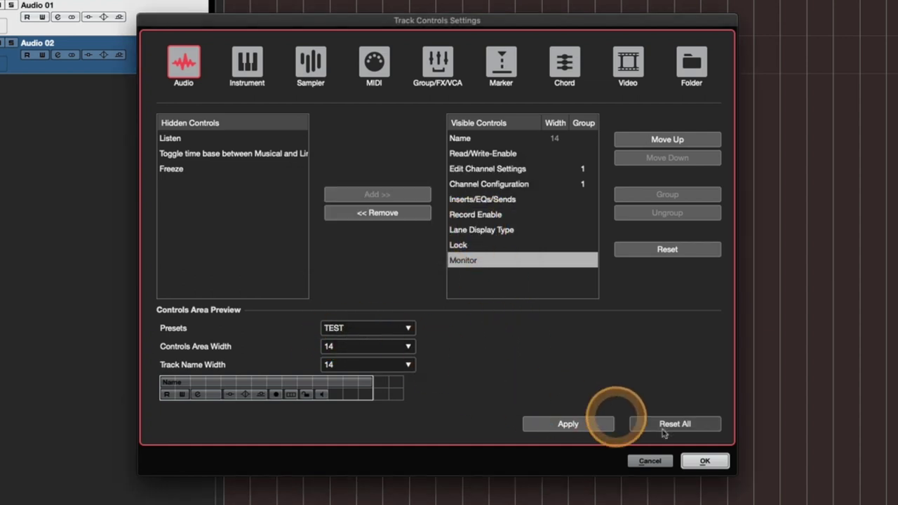
click(711, 467)
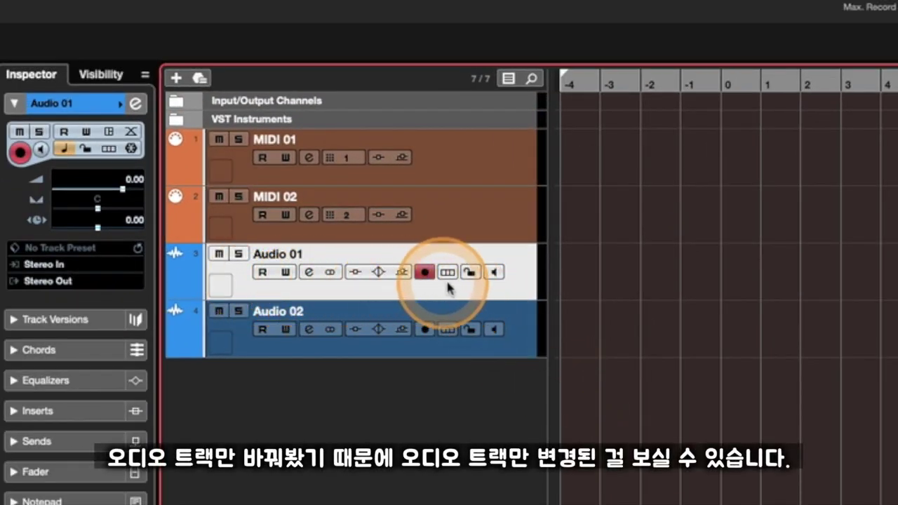
Rename the Audio 01 track to TEST TEST TEST TEST
double_click(309, 253)
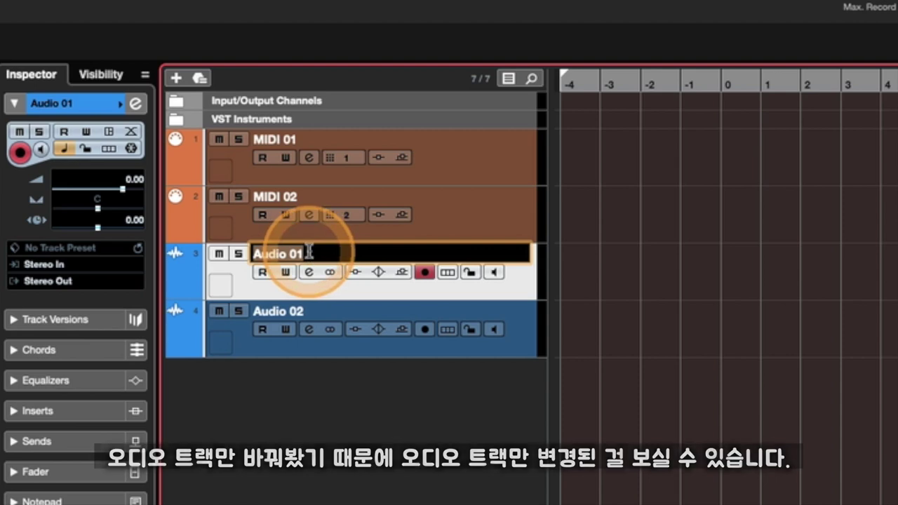
key(BackSpace)
text(TEST T)
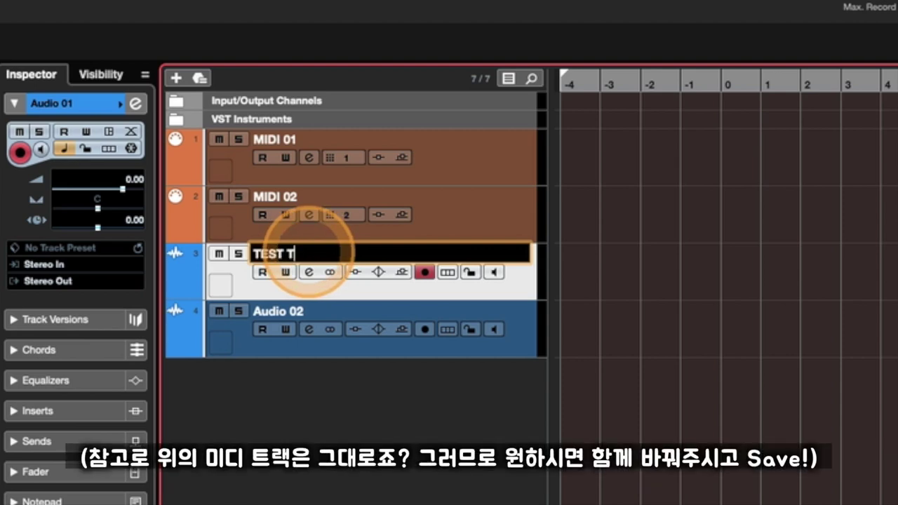
text(EST TEST)
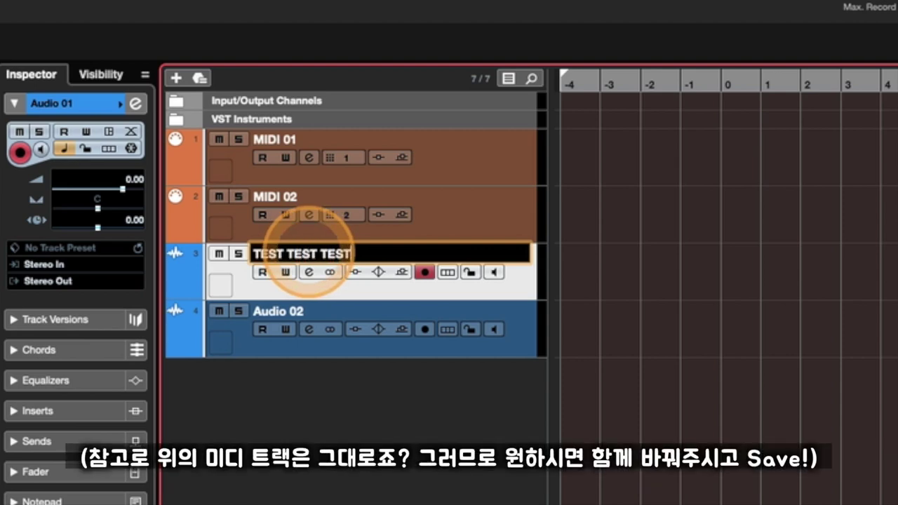
text( TEST)
key(Return)
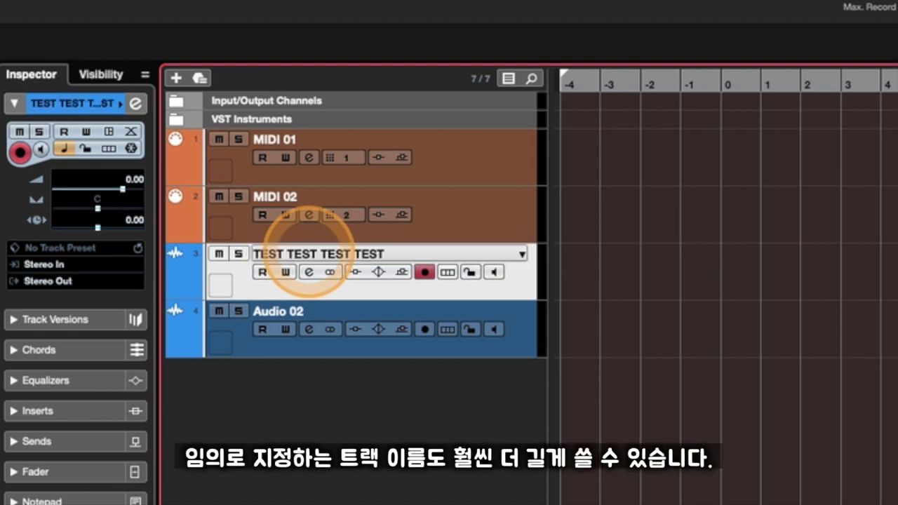
click(411, 259)
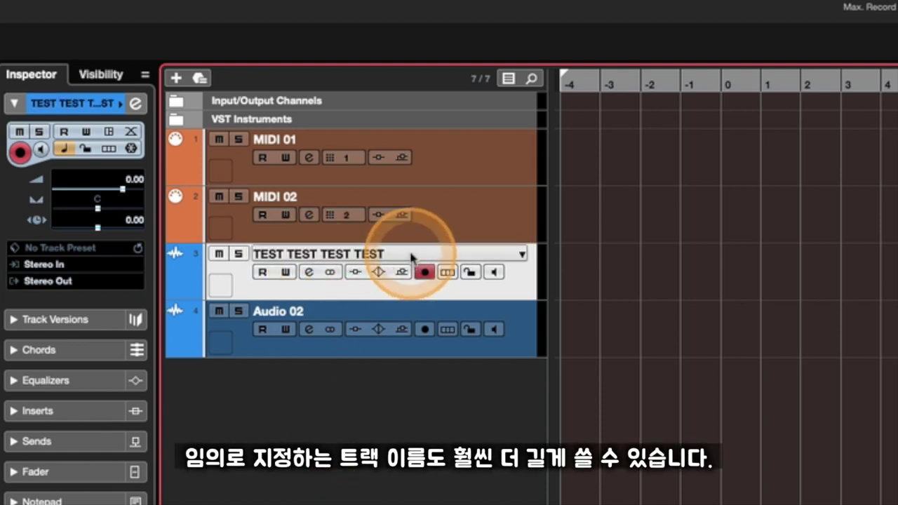
Extend the first audio track's name to TEST TEST TEST TEST TEST TEST and slightly widen the track list
click(413, 257)
key(Right)
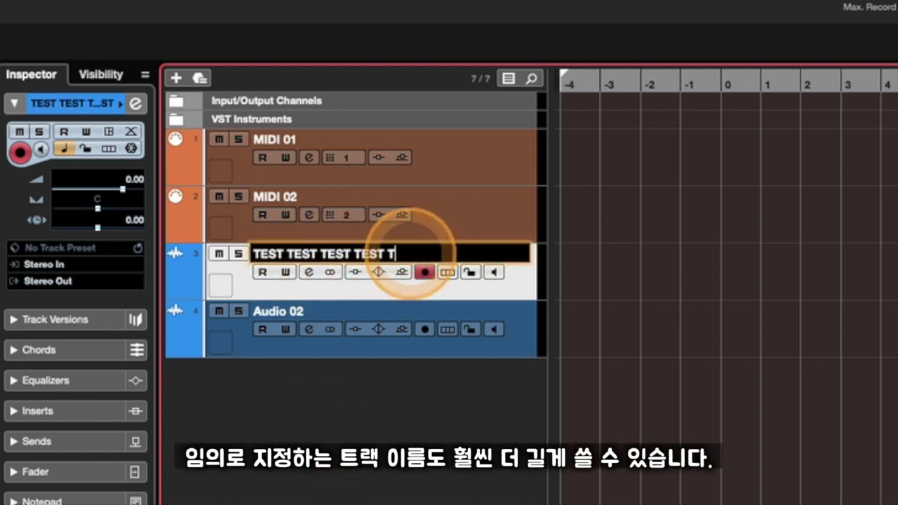
text(TEST)
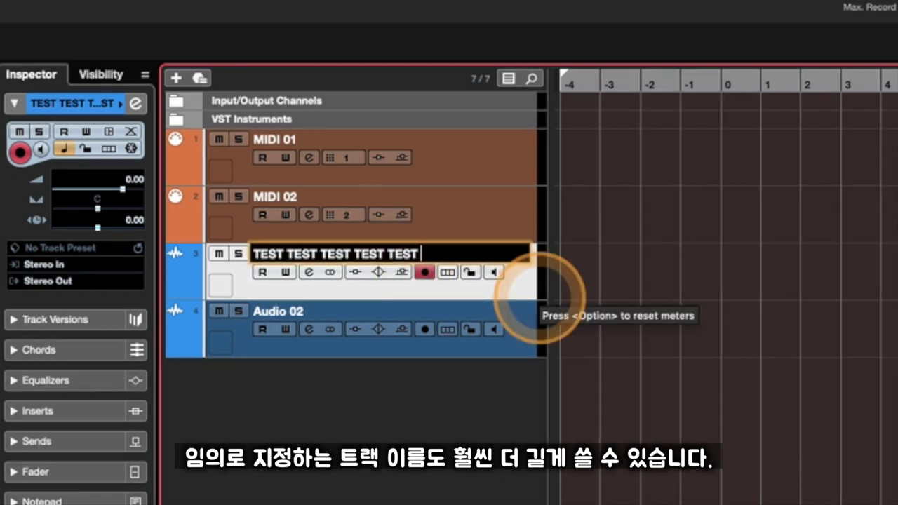
text( TEST)
key(Return)
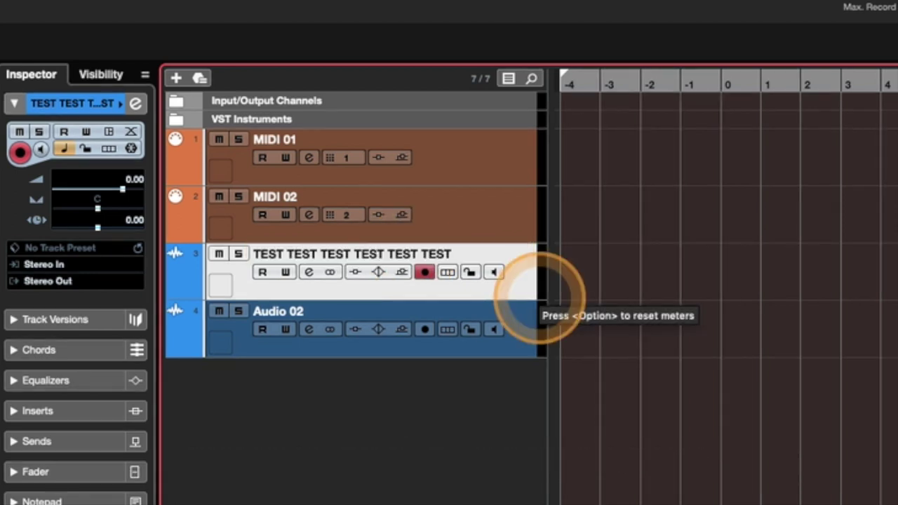
drag(553, 293, 572, 308)
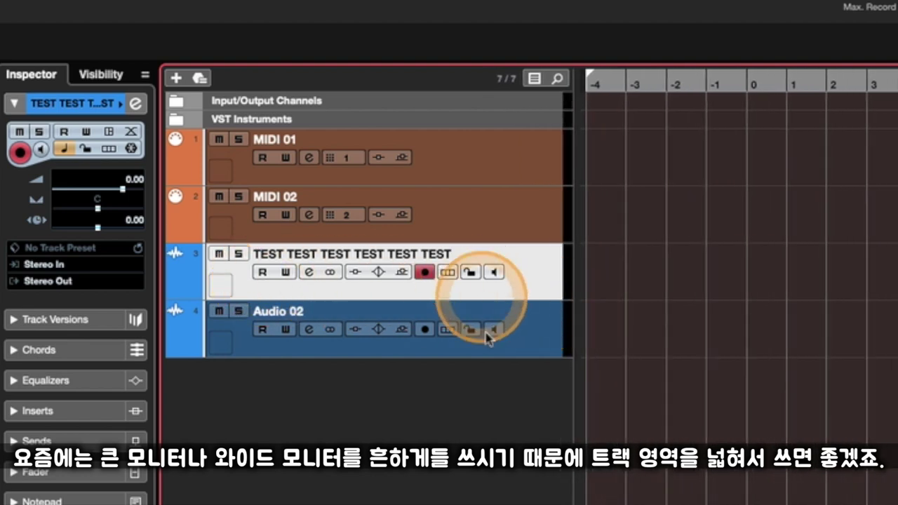
click(423, 445)
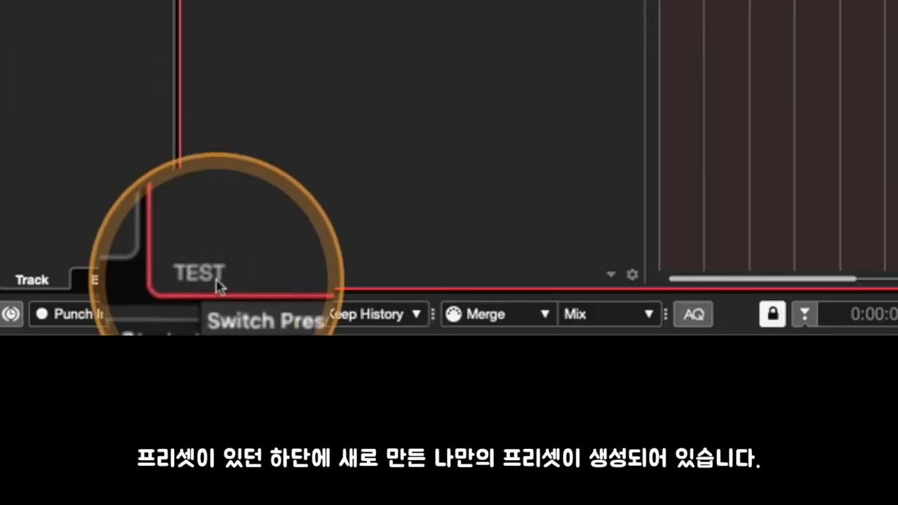
Check that TEST is among the track controls presets and review its audio settings in Track Controls Settings
click(214, 277)
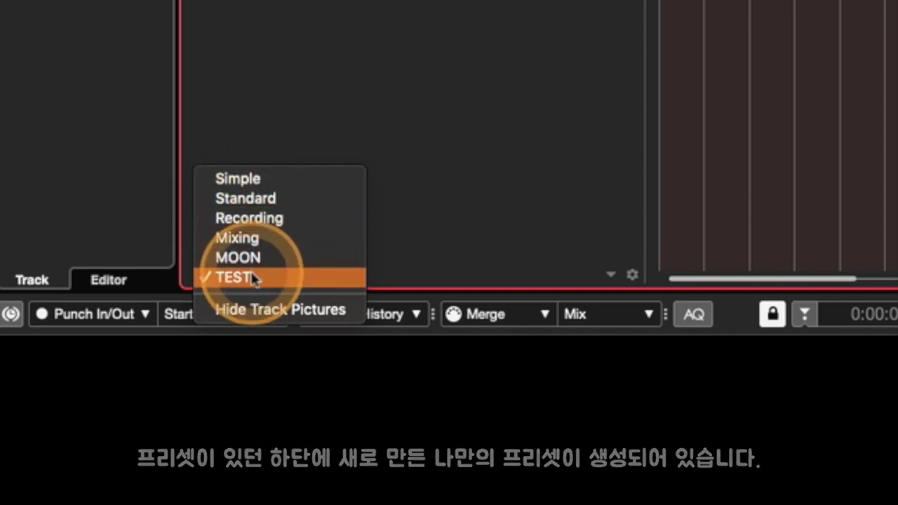
click(488, 191)
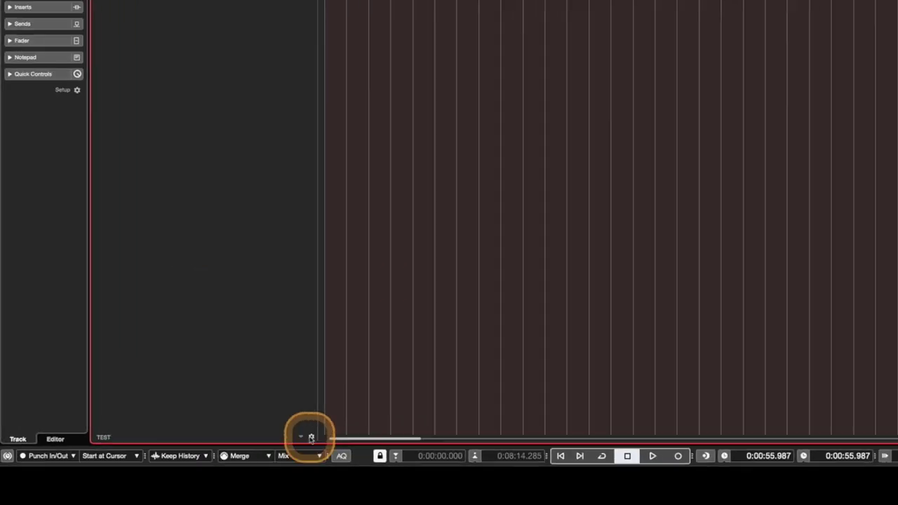
click(632, 274)
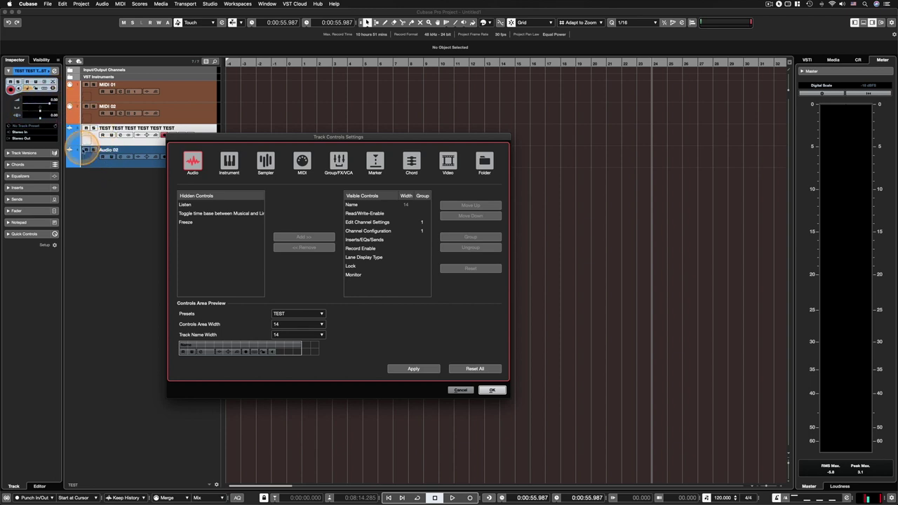
click(492, 391)
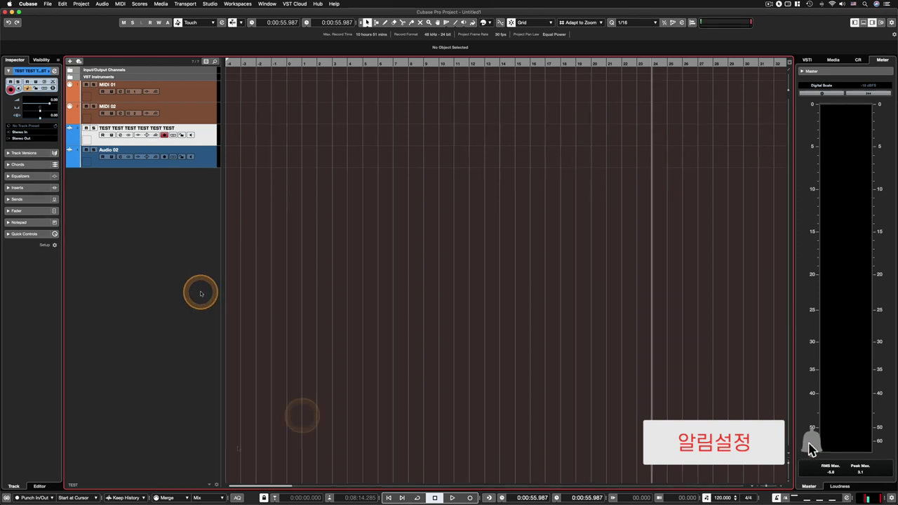
Switch the track controls preset to MOON
click(76, 485)
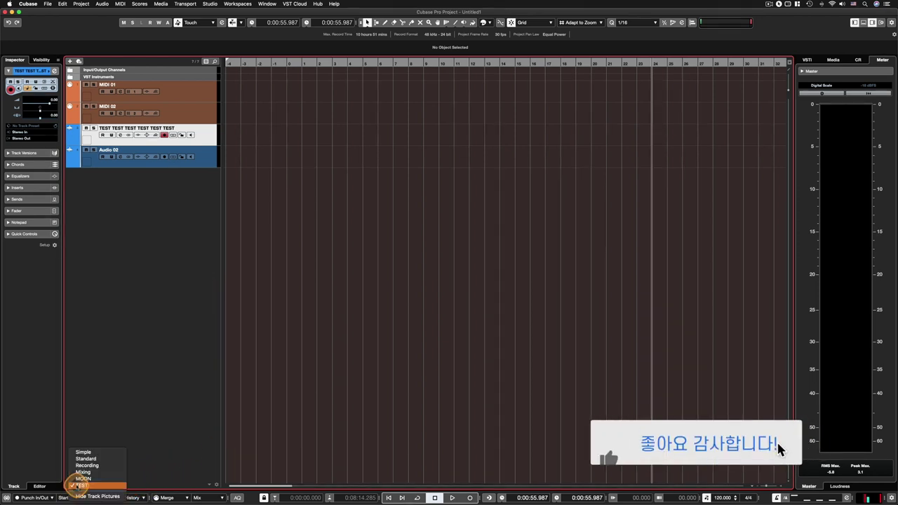
click(83, 478)
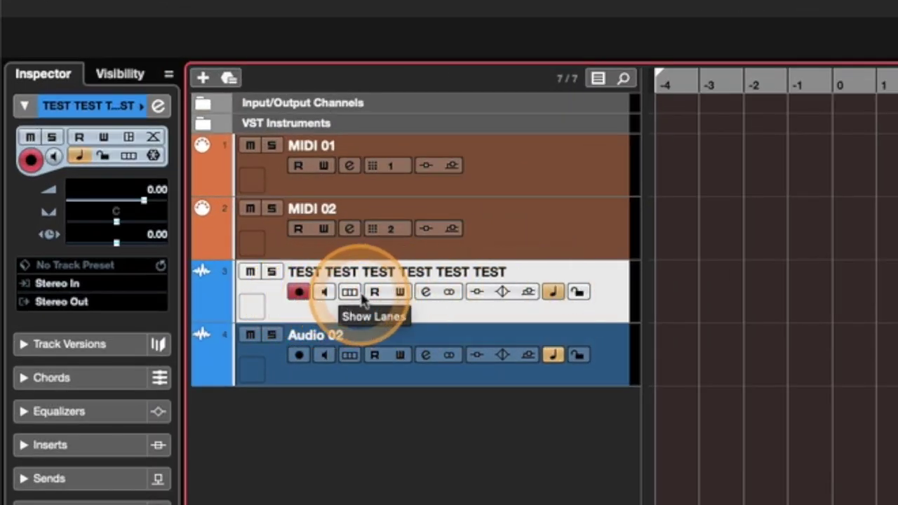
Toggle the time base of both audio tracks between Musical and Linear, returning each to Musical
click(554, 296)
click(554, 295)
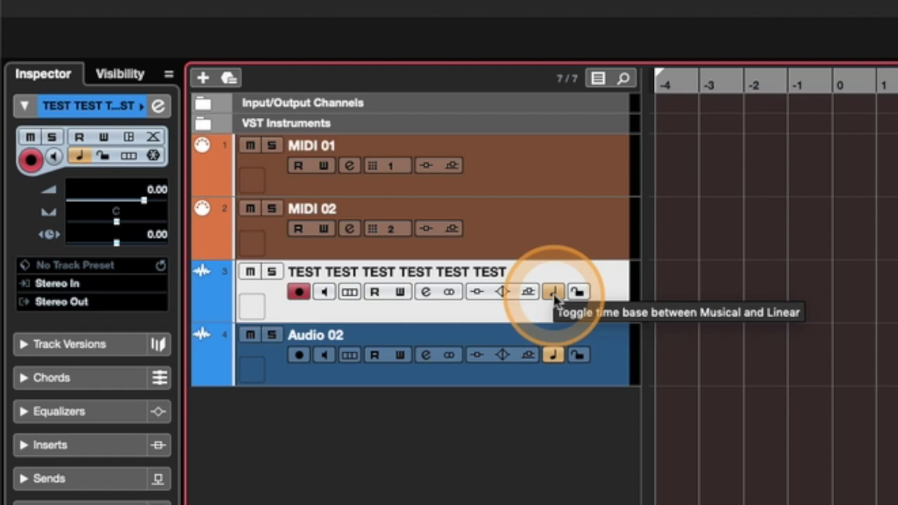
click(553, 358)
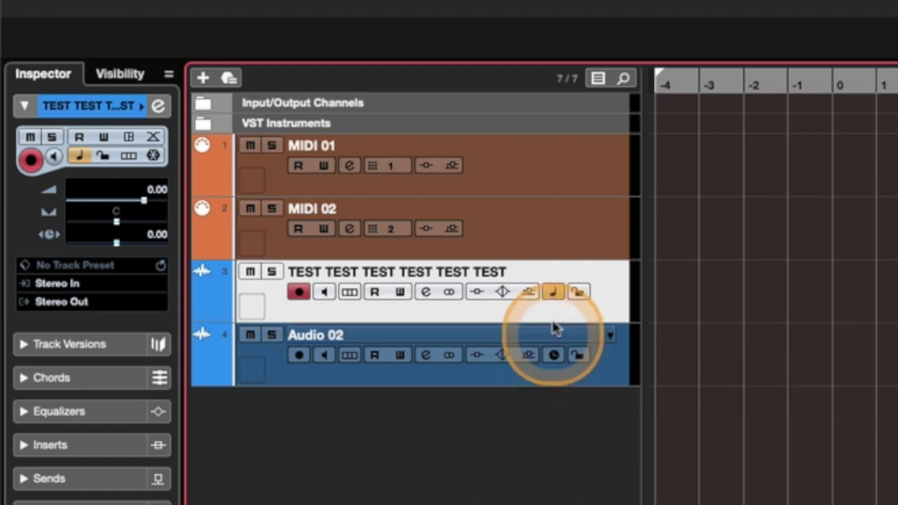
click(554, 293)
click(554, 293)
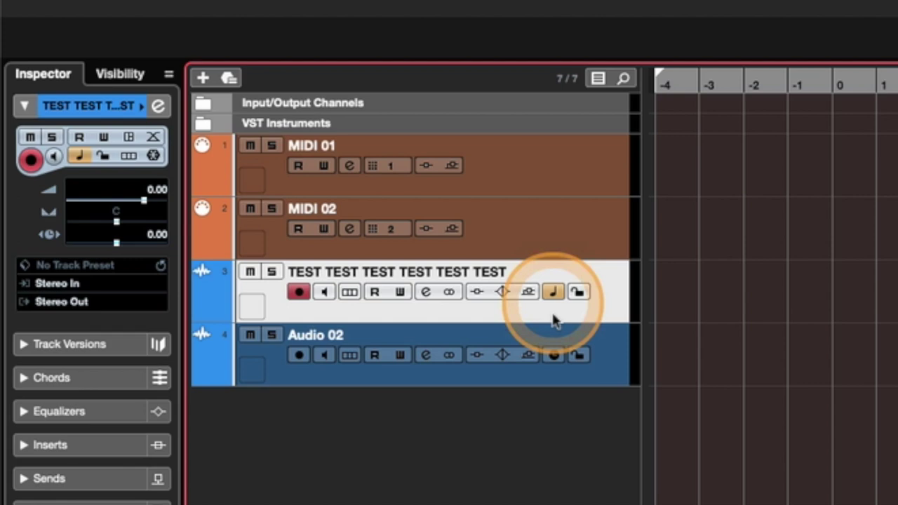
click(553, 356)
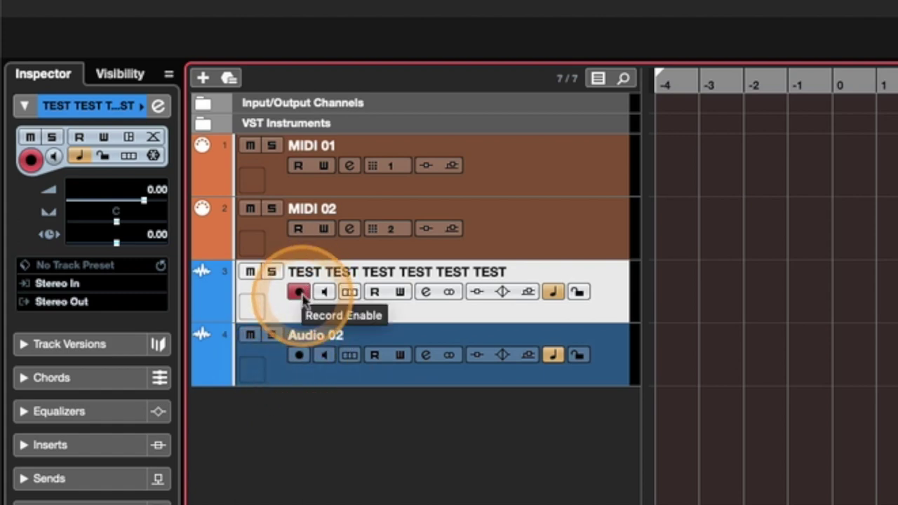
Show and hide the lanes of the first audio track, and try its Lock control
click(350, 293)
click(349, 295)
click(350, 294)
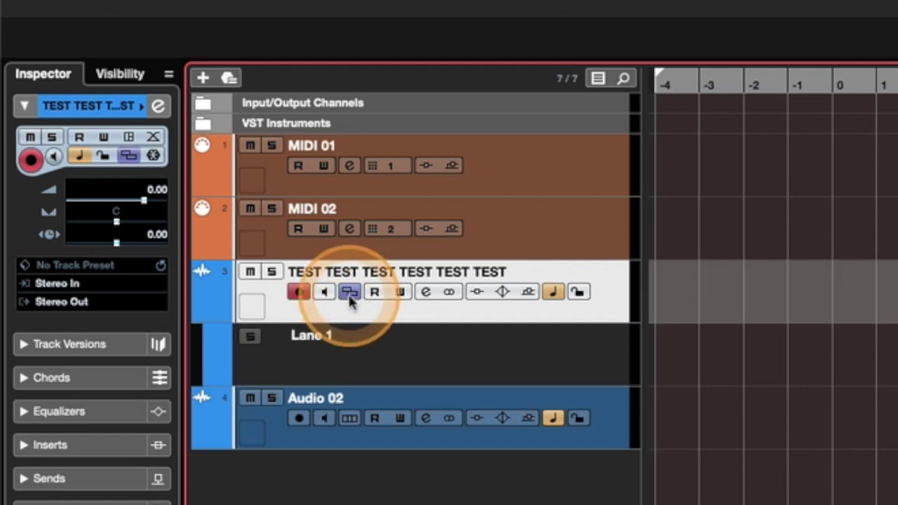
click(349, 294)
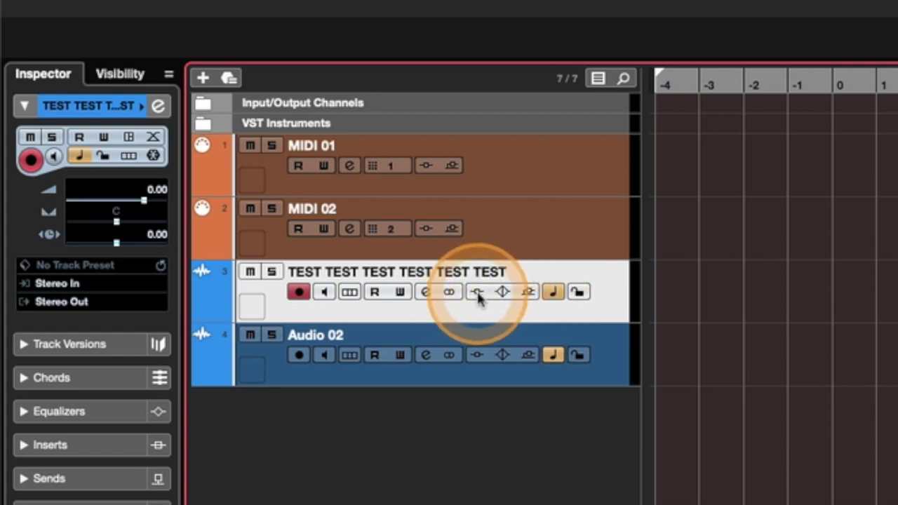
click(580, 293)
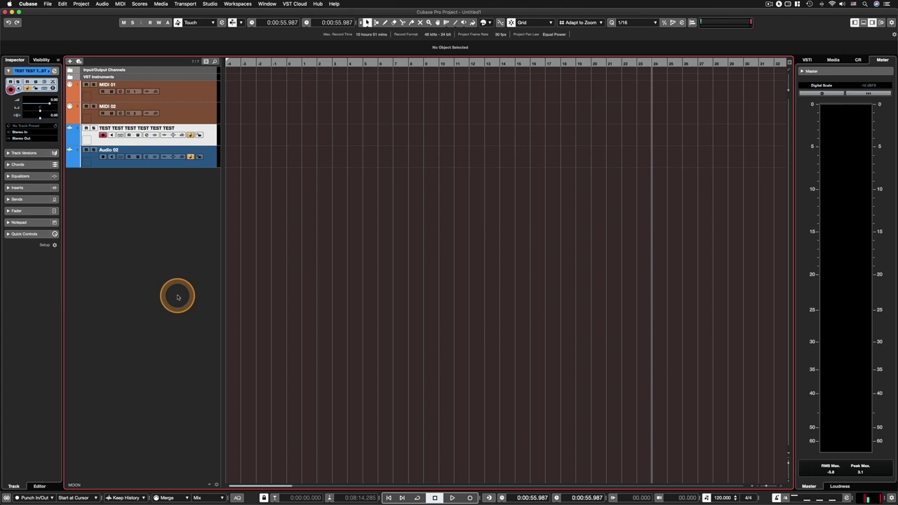
Open Track Controls Settings to review the MOON preset's audio controls and widths, repositioning the dialog
click(217, 485)
drag(316, 140, 311, 127)
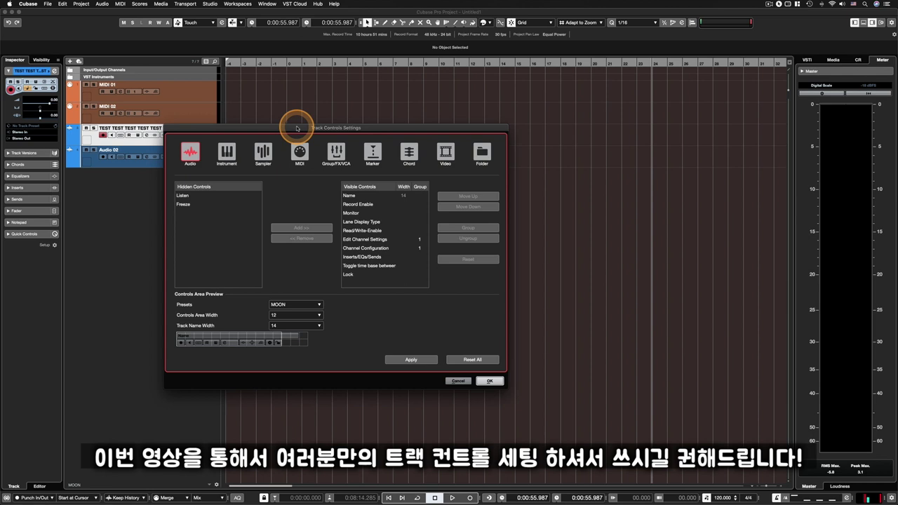
drag(297, 128, 295, 126)
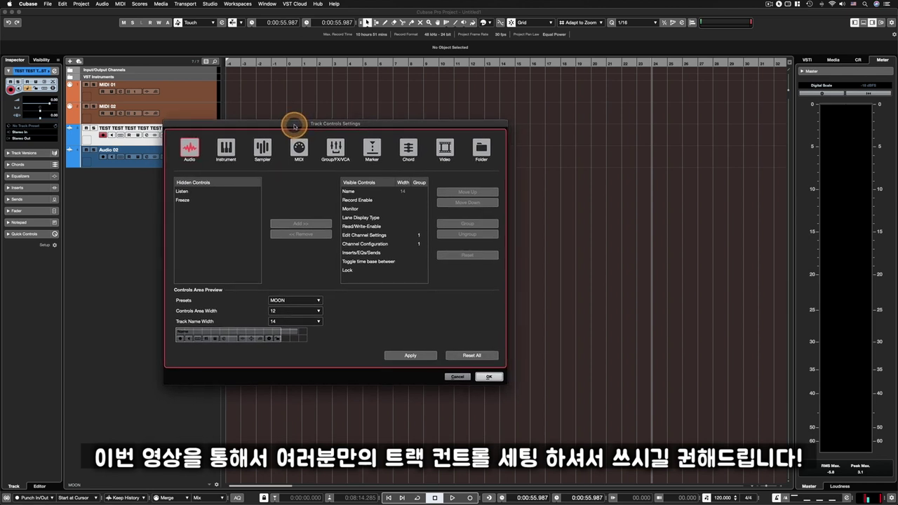